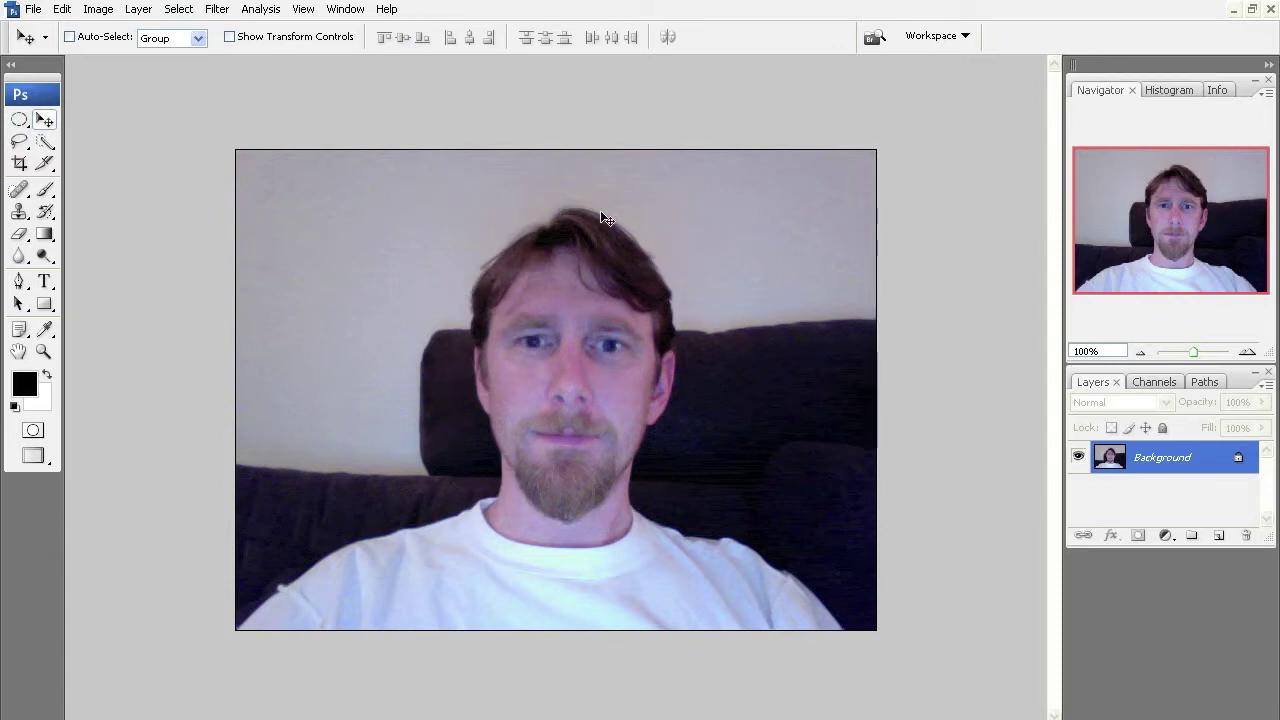
Duplicate the Background layer of the portrait photo as "Background copy".
{"action": "key", "text": "ctrl+Tab"}
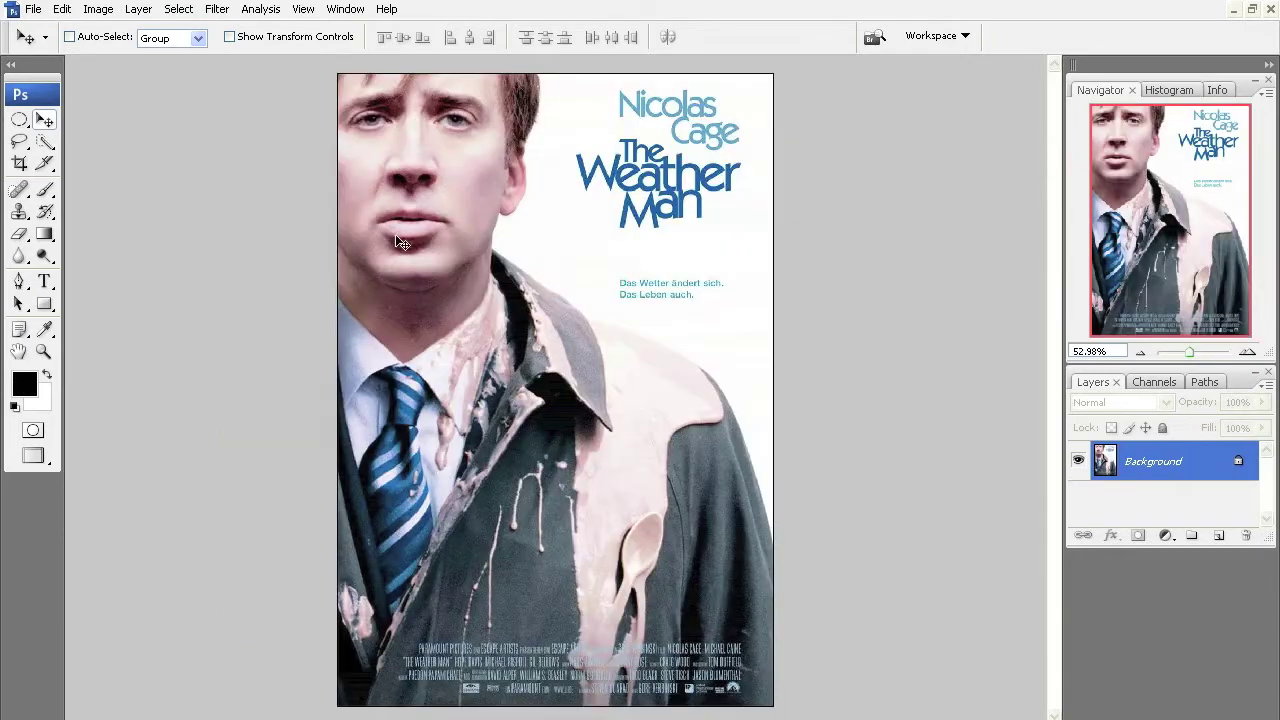
{"action": "key", "text": "ctrl+Tab"}
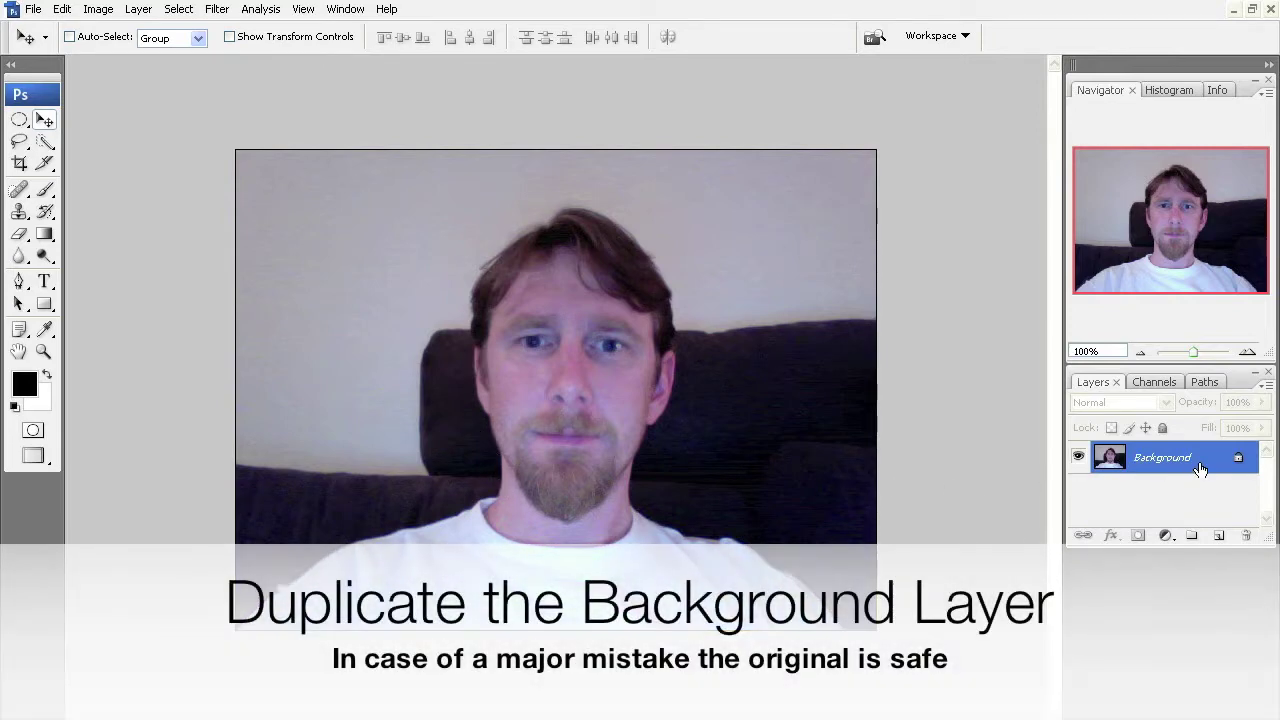
{"action": "right_click", "coordinate": [1203, 466]}
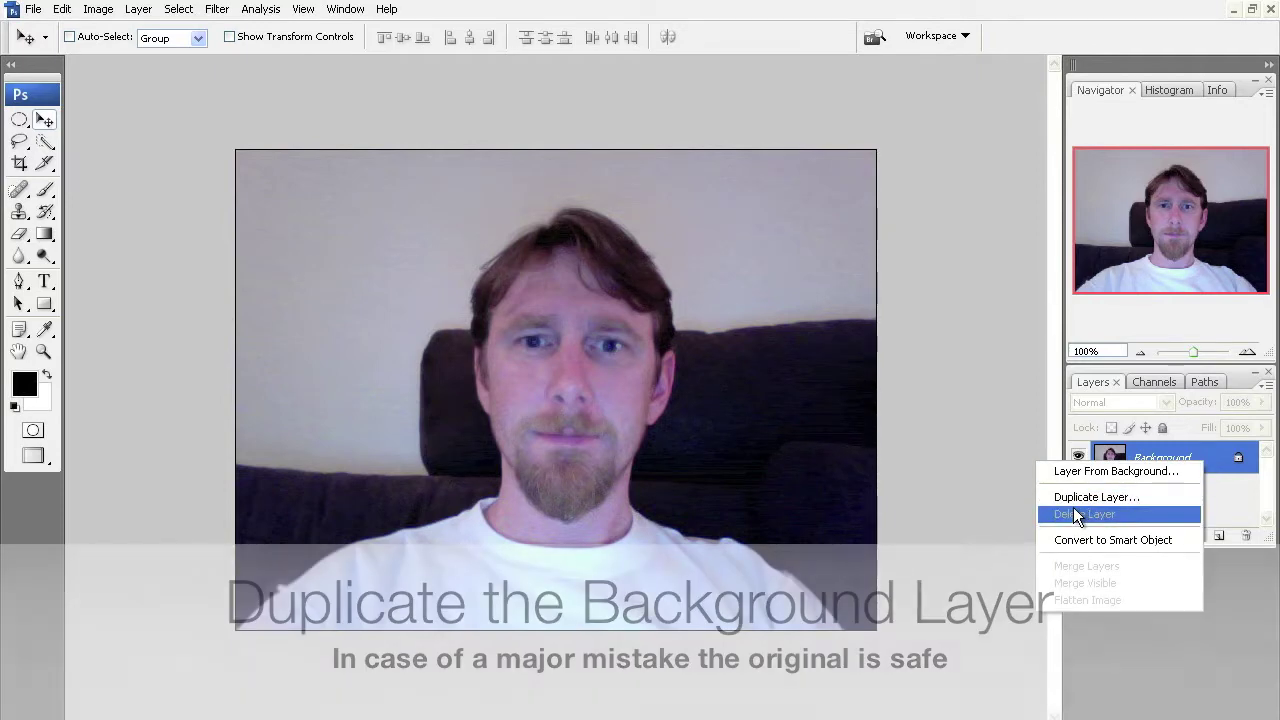
{"action": "left_click", "coordinate": [1072, 501]}
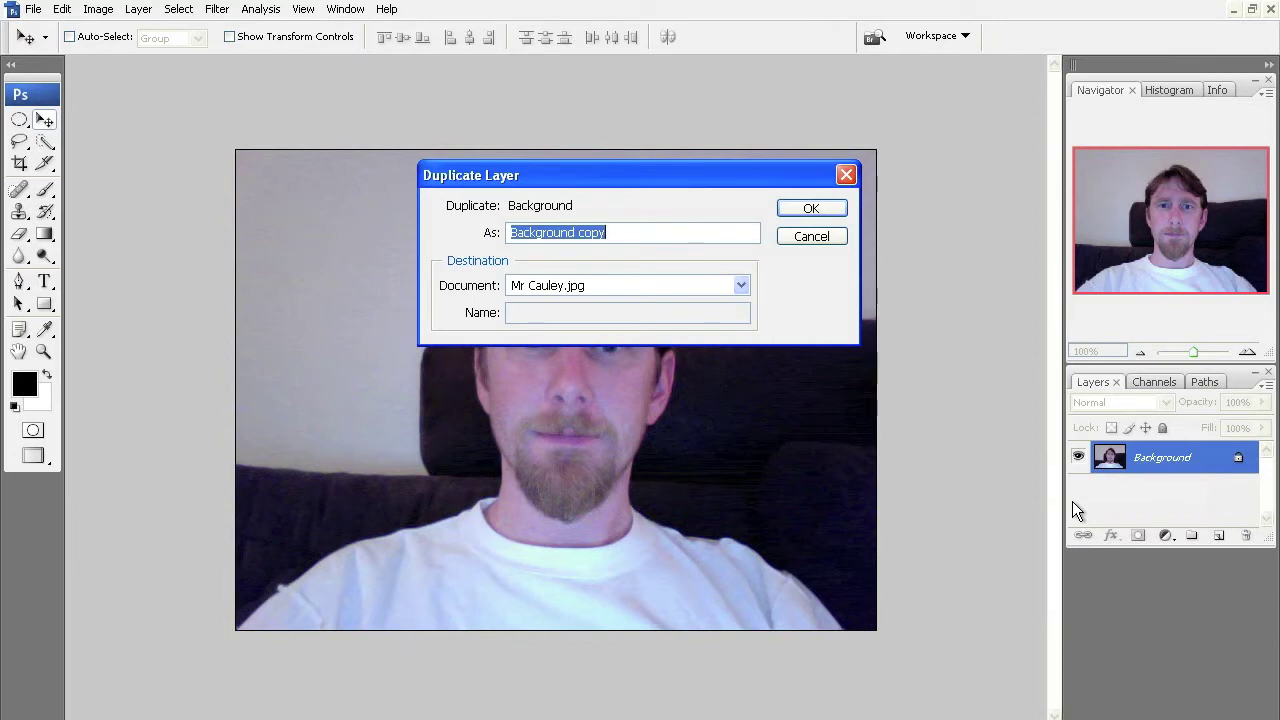
{"action": "key", "text": "Return"}
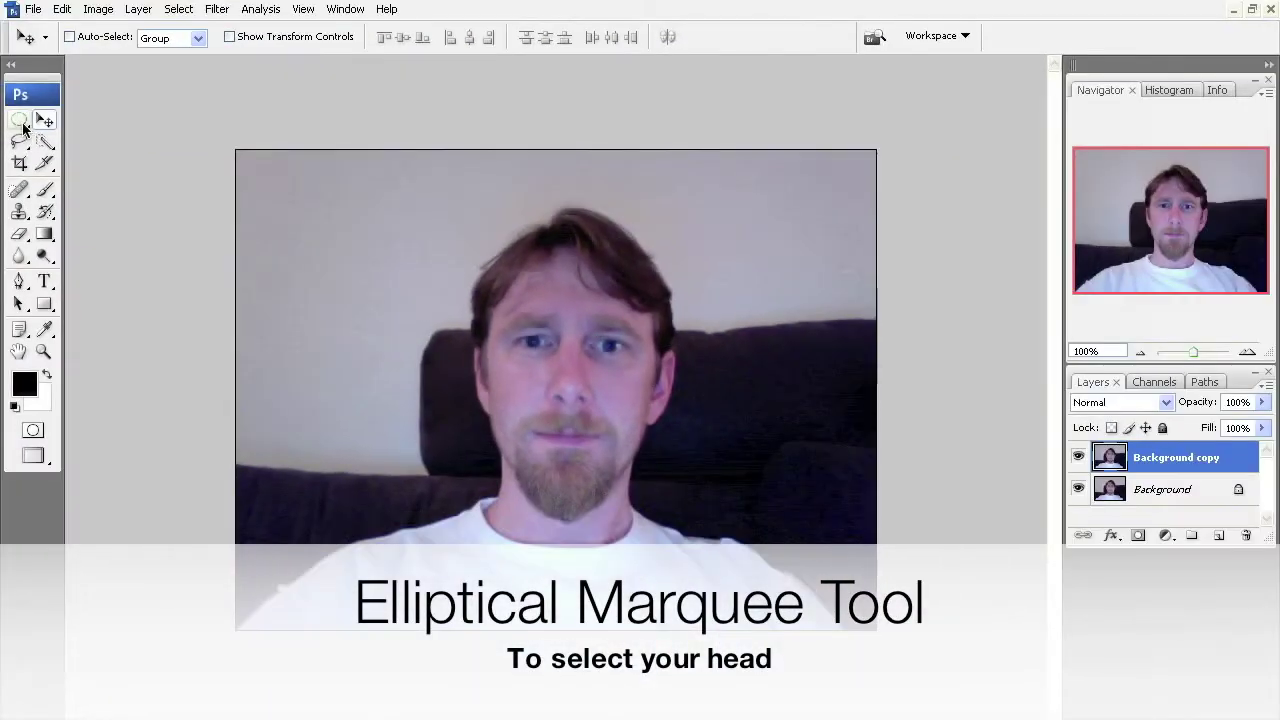
Select the man's head with the Elliptical Marquee tool and copy the selection to a new layer.
{"action": "left_click", "coordinate": [22, 125]}
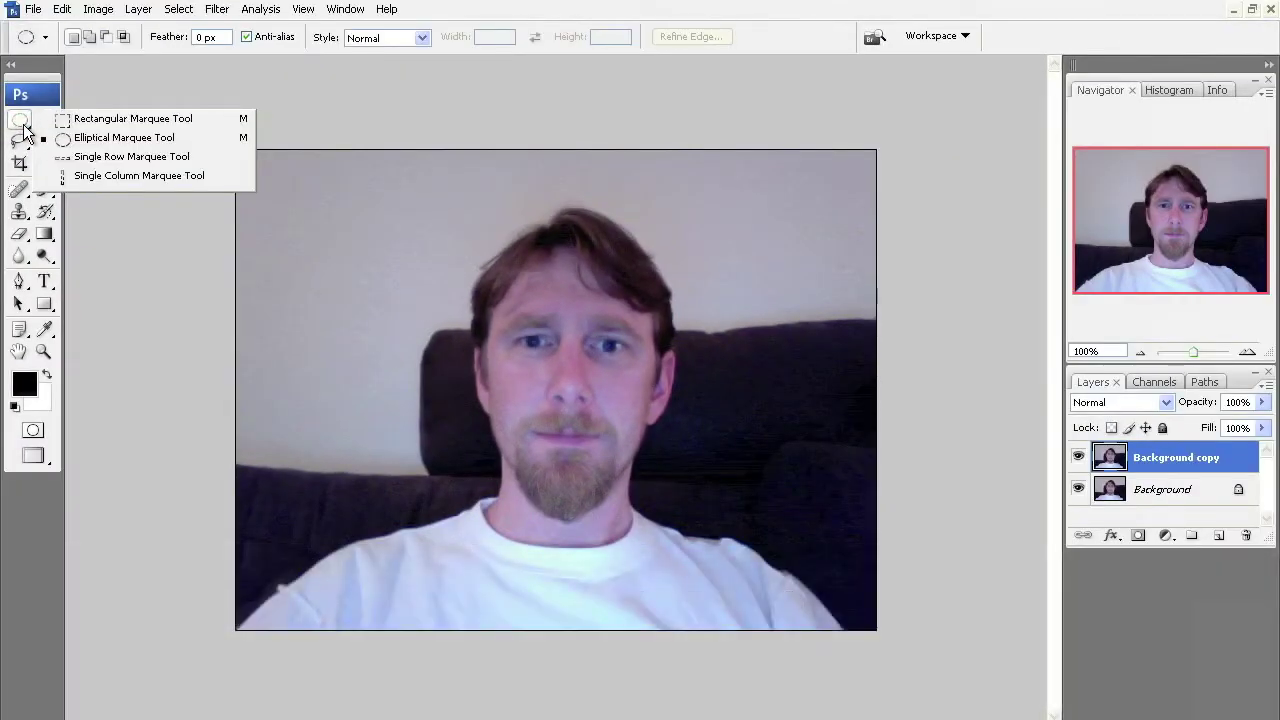
{"action": "left_click", "coordinate": [83, 138]}
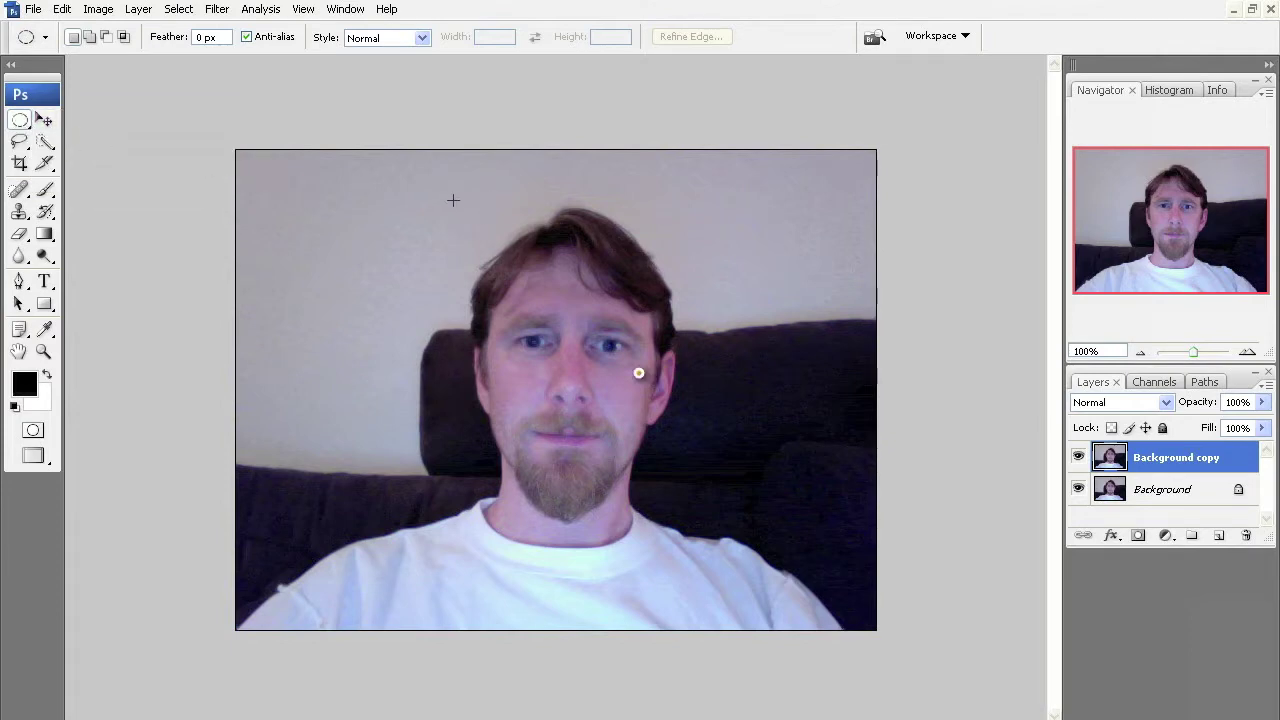
{"action": "left_click_drag", "start_coordinate": [673, 626], "coordinate": [690, 604]}
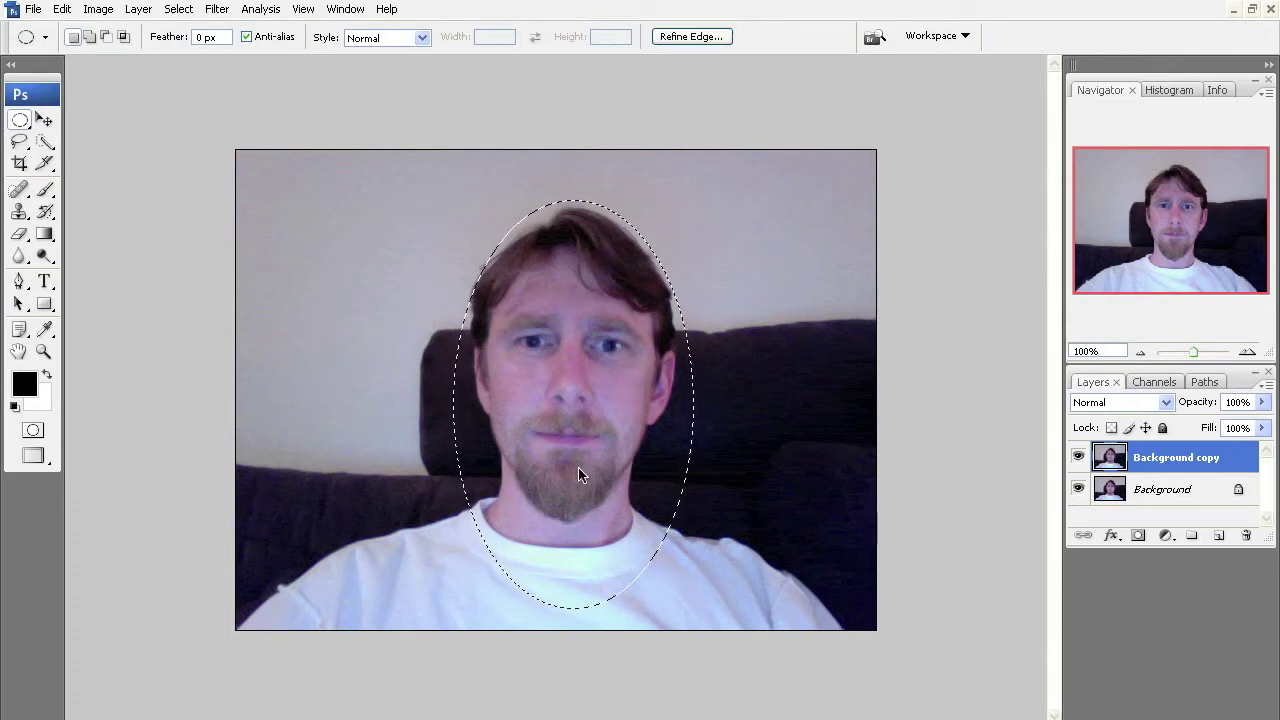
{"action": "left_click_drag", "start_coordinate": [577, 465], "coordinate": [580, 444]}
{"action": "key", "text": "ctrl+j"}
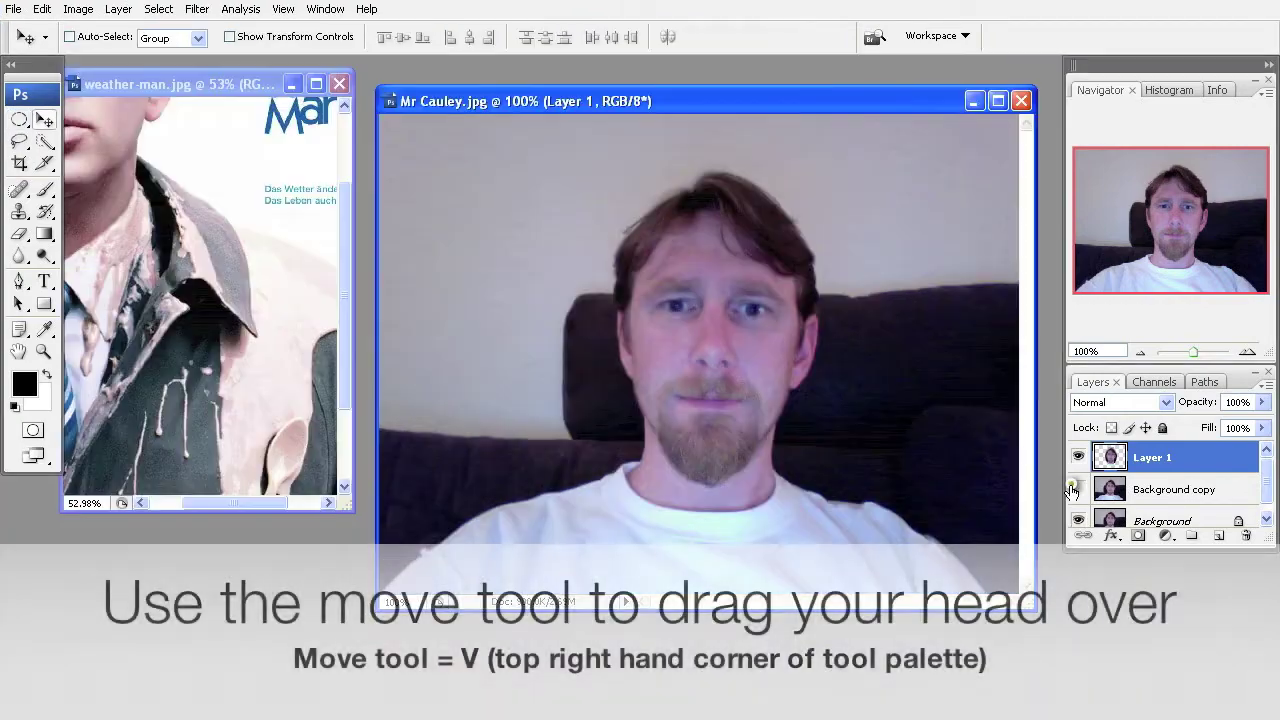
Hide the portrait's Background copy and Background layers and move the cut-out head into the weather-man.jpg poster.
{"action": "left_click", "coordinate": [1078, 489]}
{"action": "left_click", "coordinate": [1078, 520]}
{"action": "left_click_drag", "start_coordinate": [704, 327], "coordinate": [231, 257]}
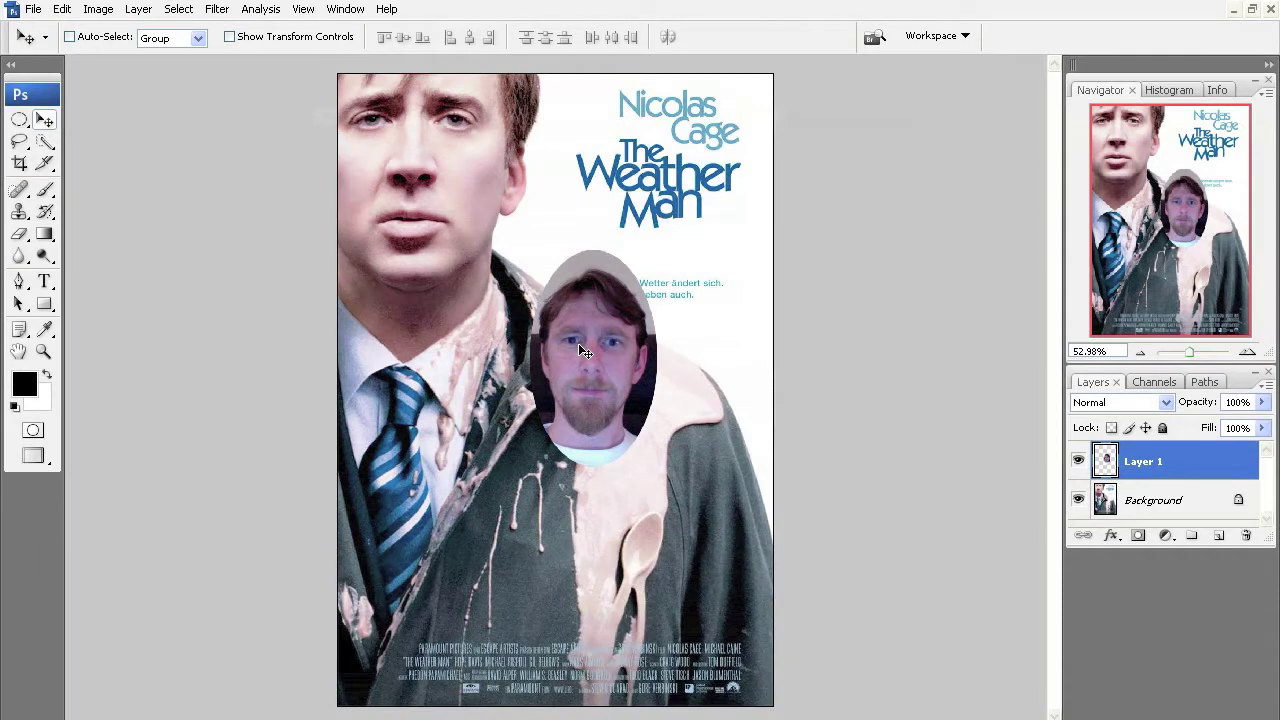
Scale the head layer proportionally to about 187.5% with Free Transform and place it over the poster actor's face.
{"action": "key", "text": "ctrl+t"}
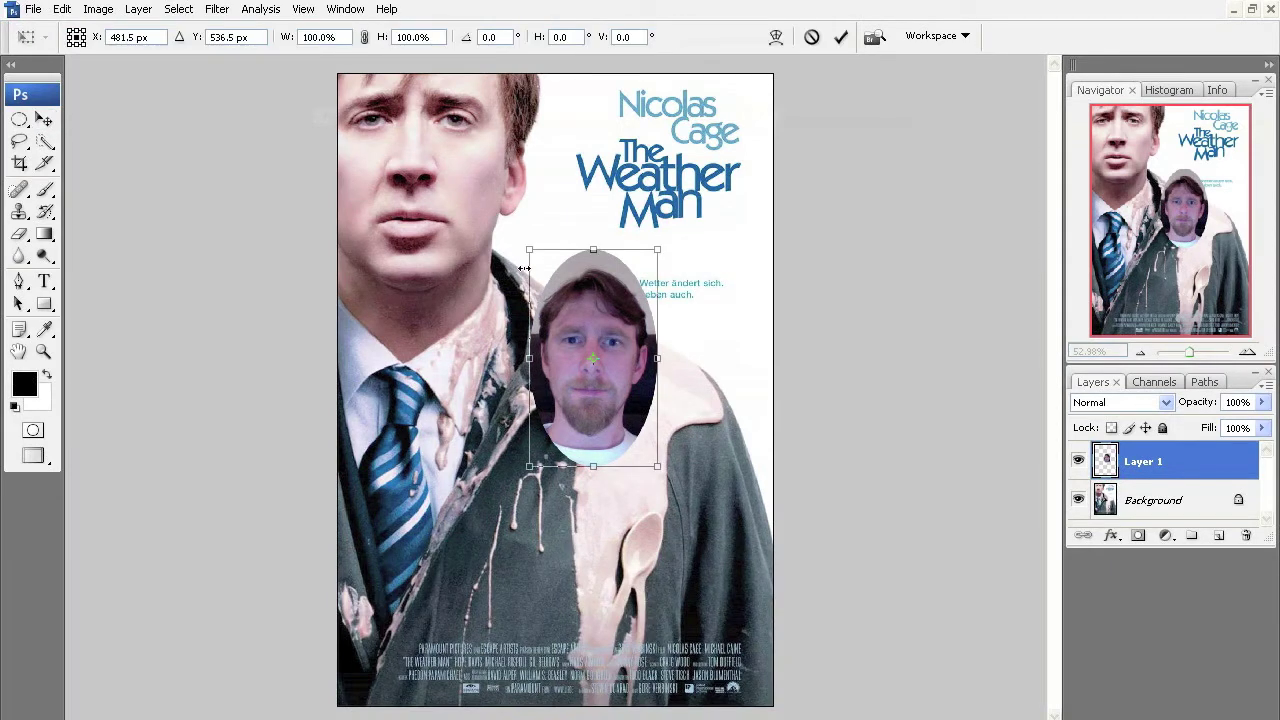
{"action": "left_click_drag", "start_coordinate": [529, 253], "coordinate": [427, 158]}
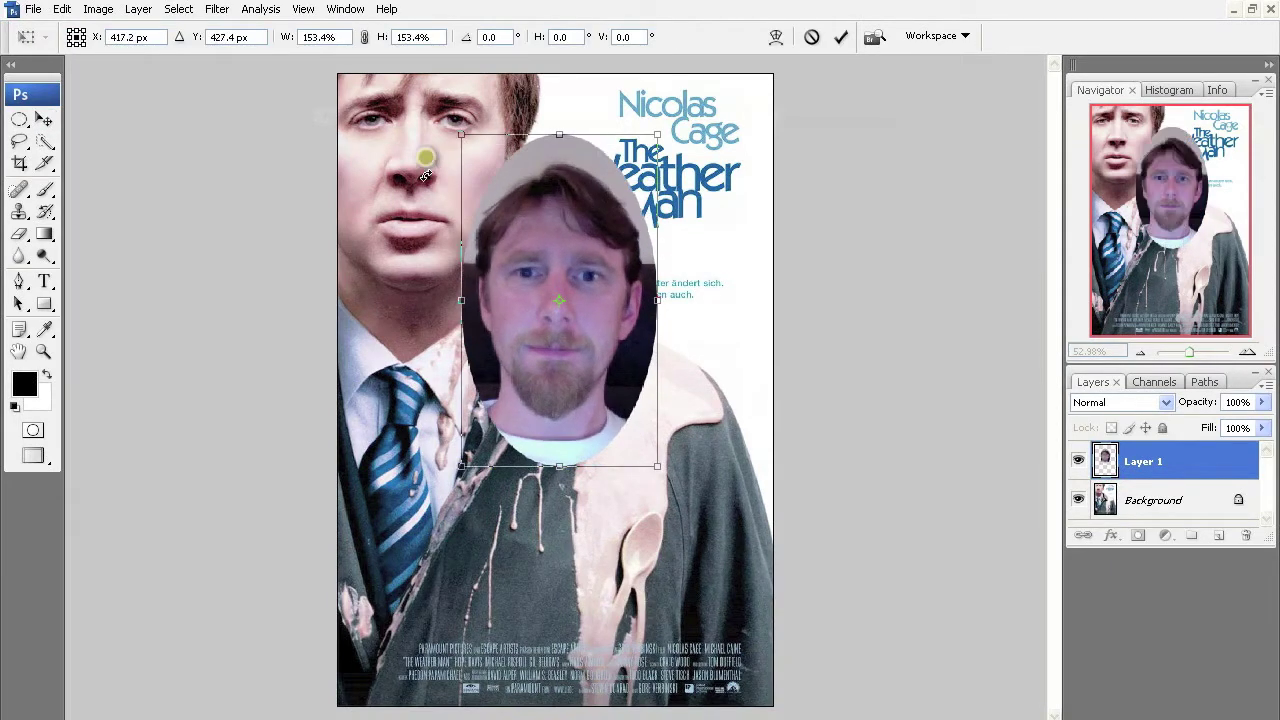
{"action": "left_click_drag", "start_coordinate": [590, 289], "coordinate": [432, 134]}
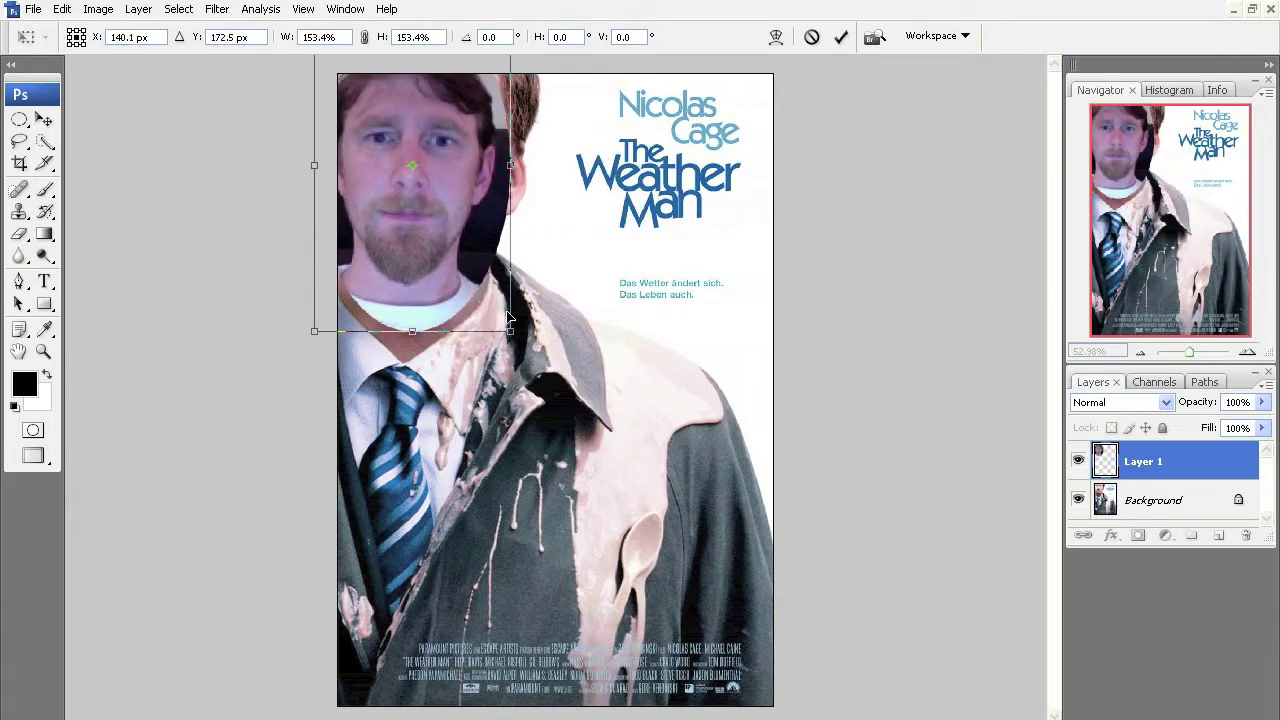
{"action": "left_click_drag", "start_coordinate": [511, 337], "coordinate": [572, 390]}
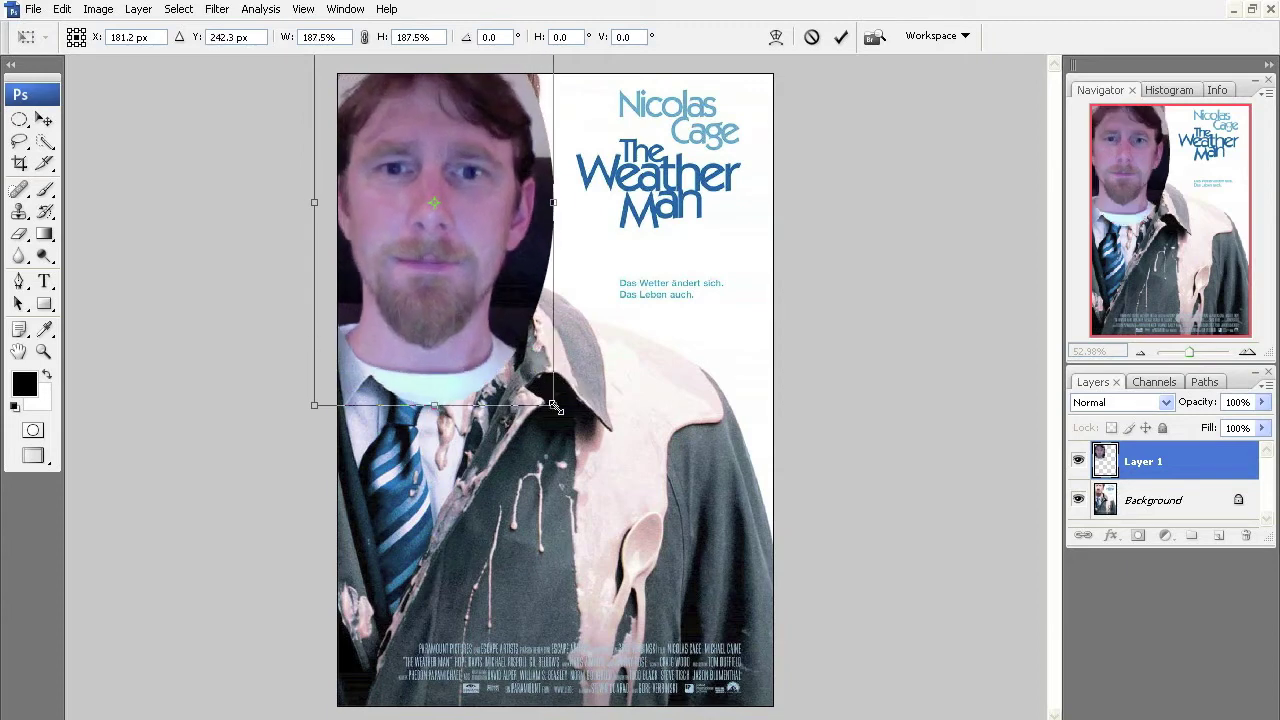
{"action": "left_click_drag", "start_coordinate": [492, 340], "coordinate": [478, 288]}
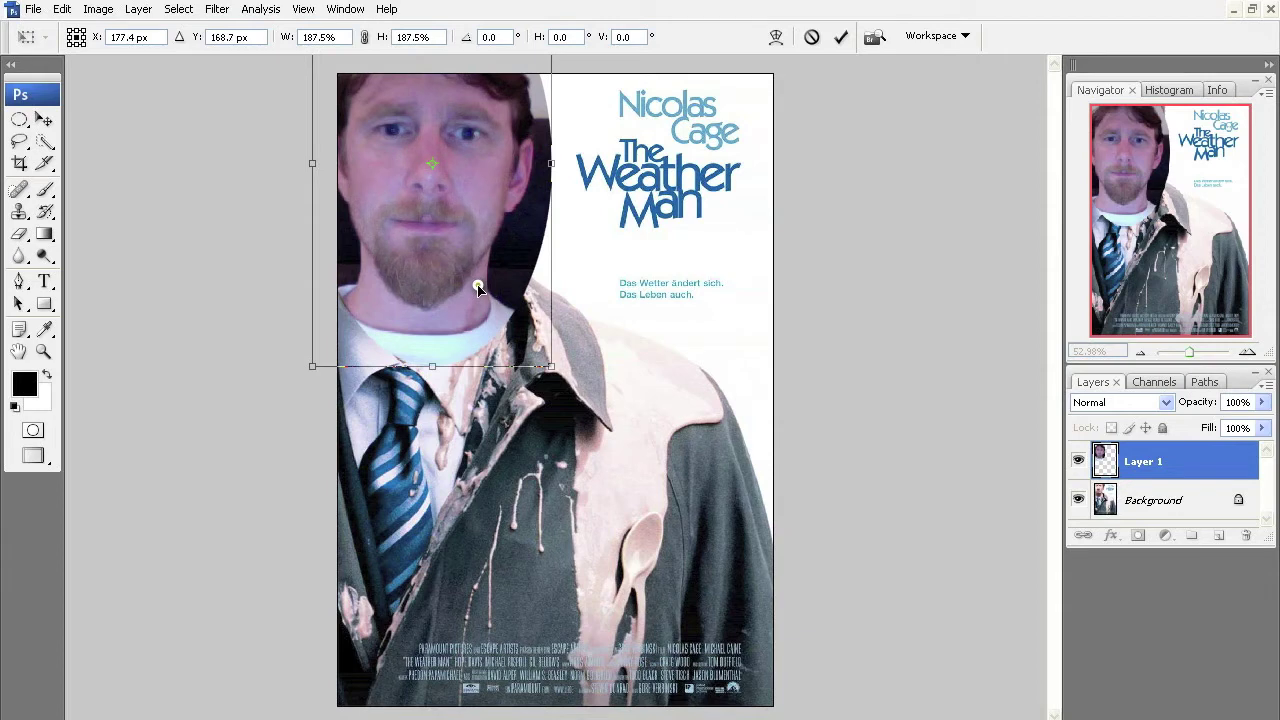
{"action": "left_click_drag", "start_coordinate": [478, 288], "coordinate": [478, 291]}
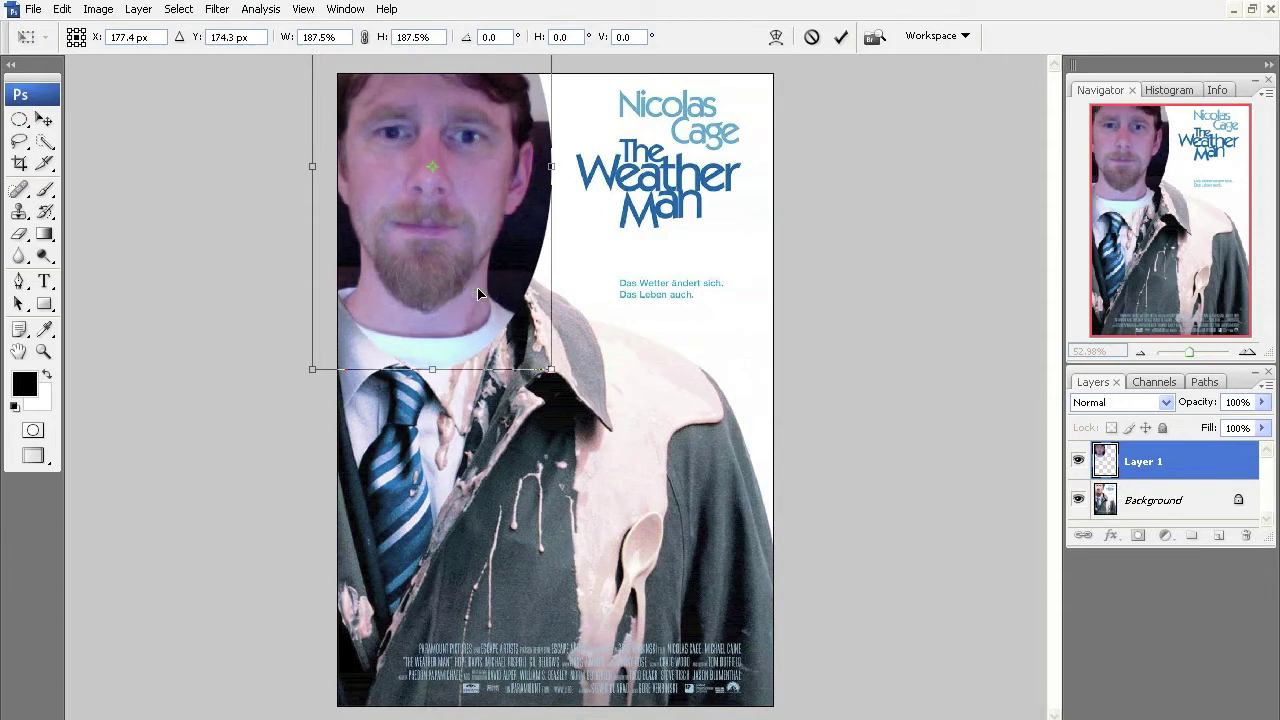
{"action": "key", "text": "Return"}
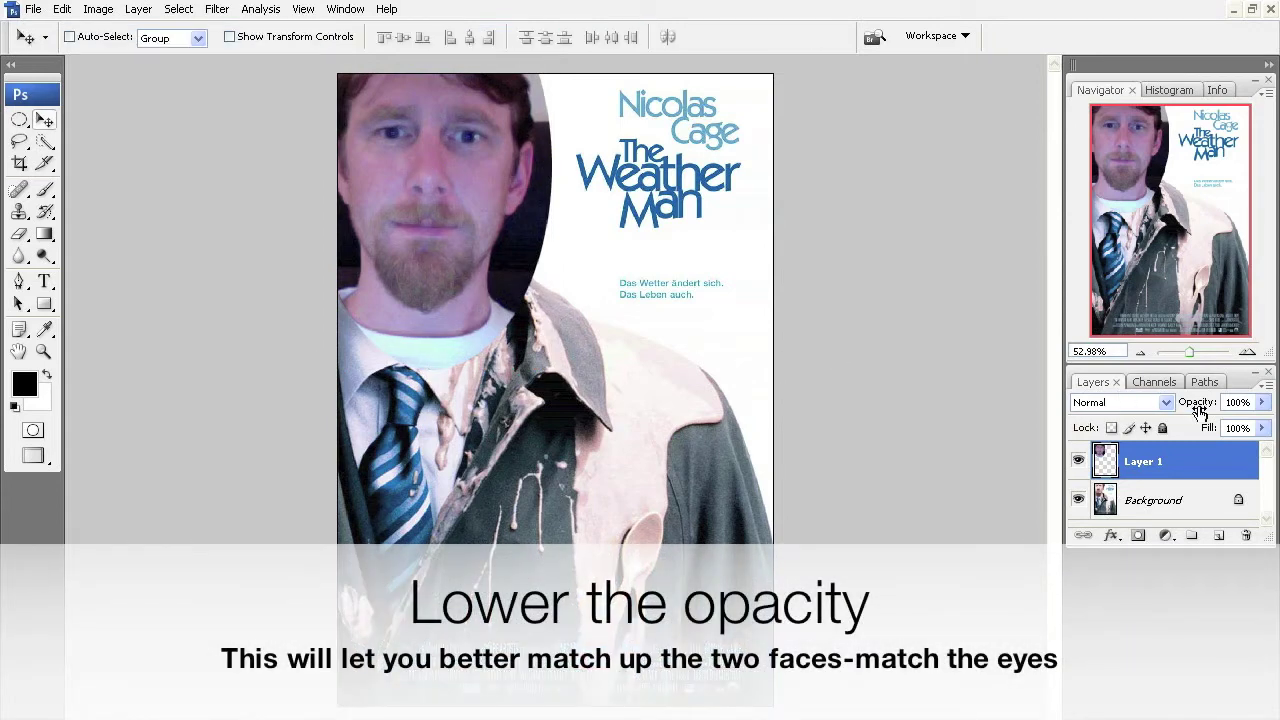
Lower Layer 1's opacity to 56% and move the head so its eyes line up with the actor's eyes.
{"action": "left_click_drag", "start_coordinate": [1218, 372], "coordinate": [921, 156]}
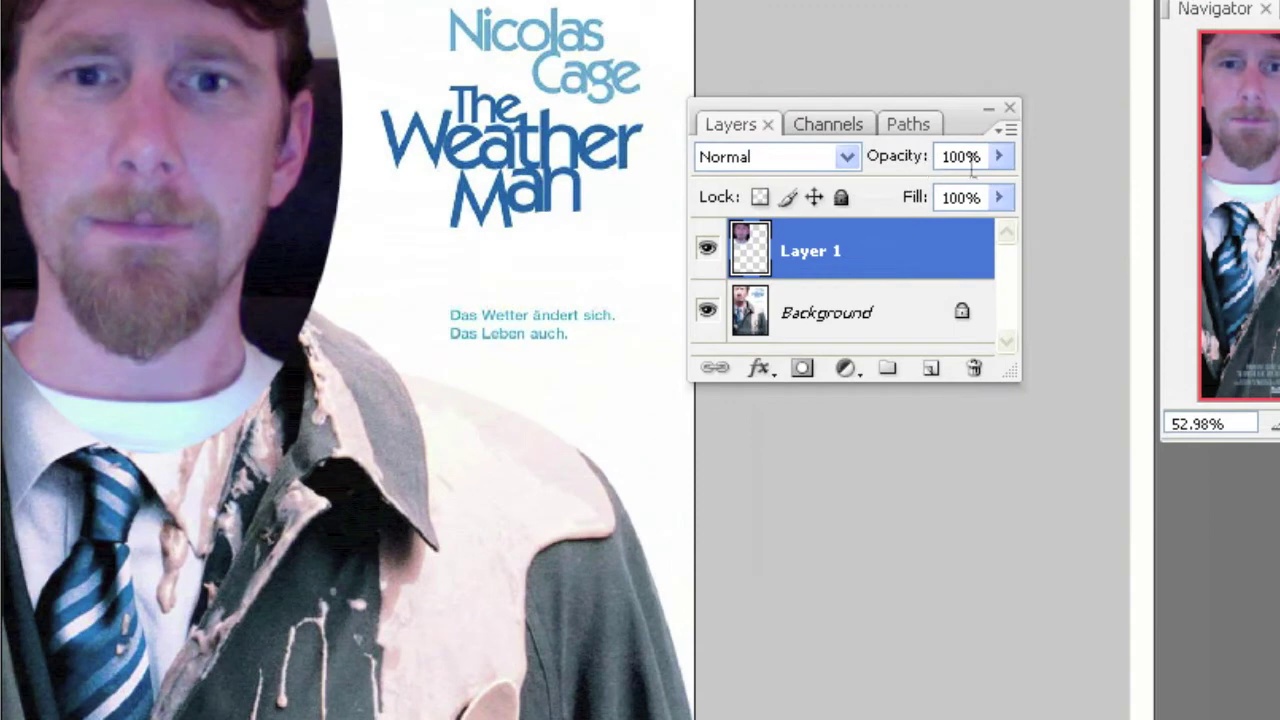
{"action": "left_click", "coordinate": [1000, 157]}
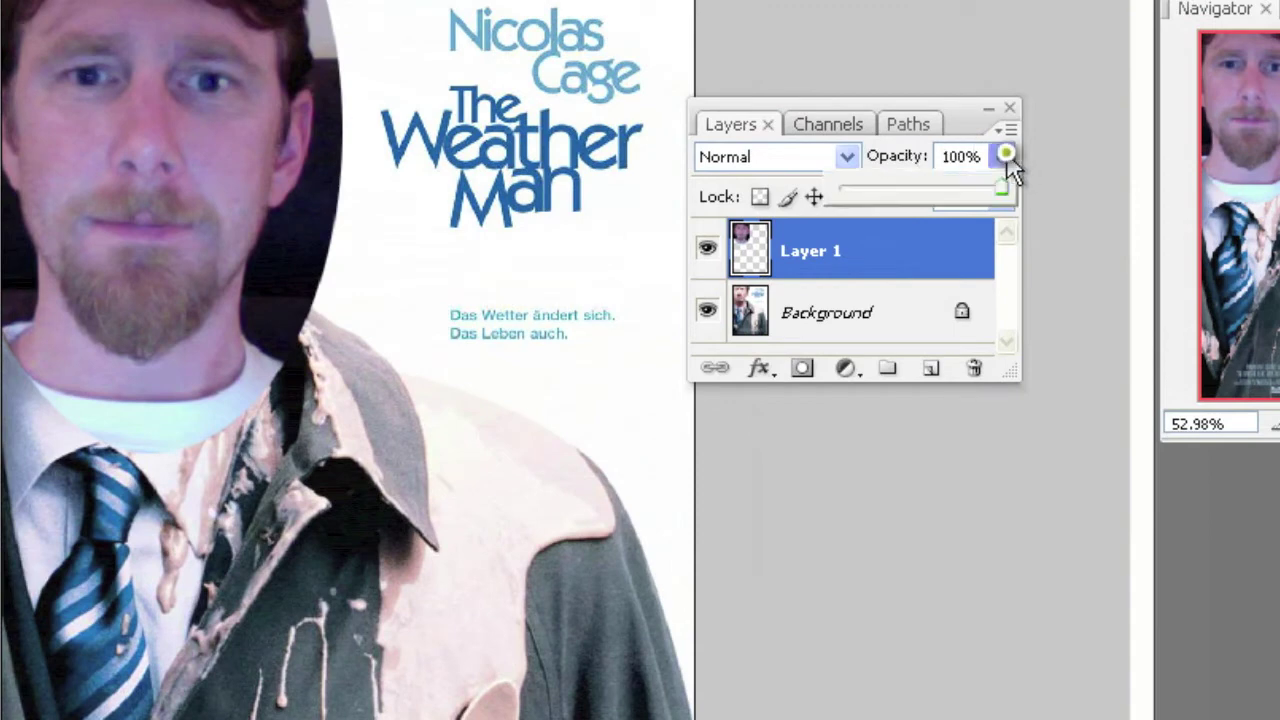
{"action": "left_click_drag", "start_coordinate": [1000, 188], "coordinate": [929, 188]}
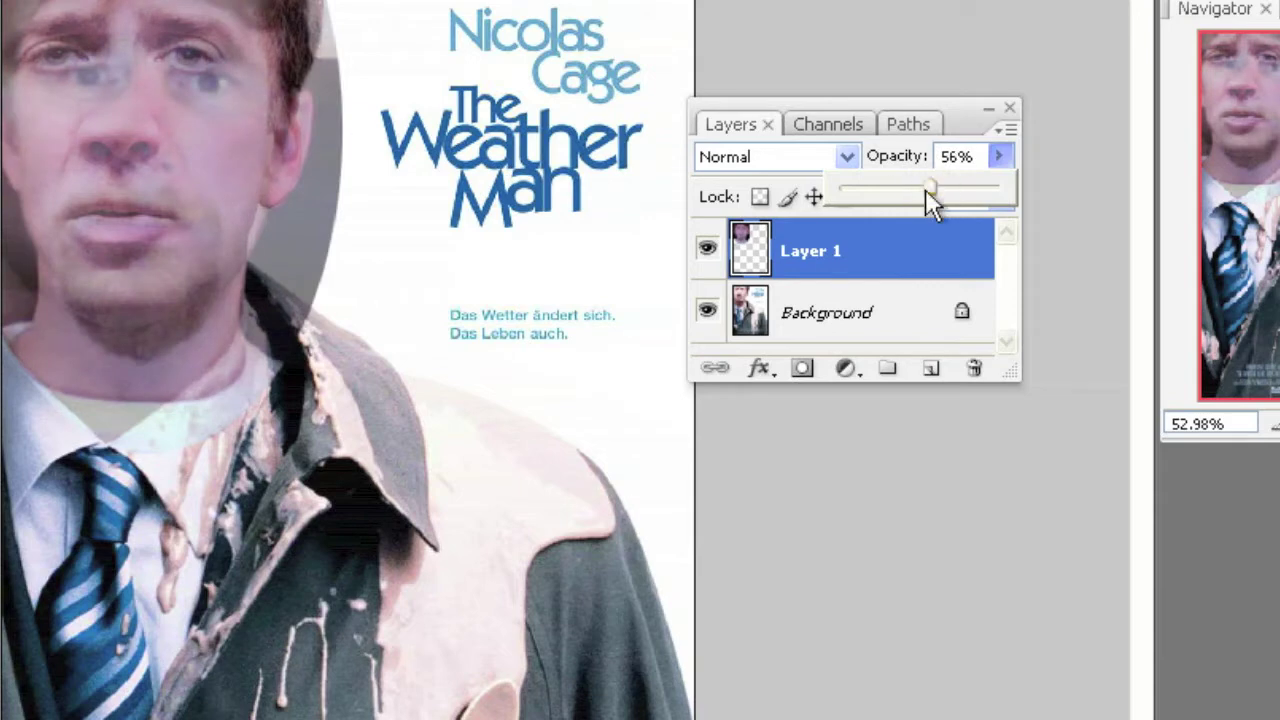
{"action": "left_click", "coordinate": [240, 230]}
{"action": "left_click_drag", "start_coordinate": [240, 232], "coordinate": [211, 209]}
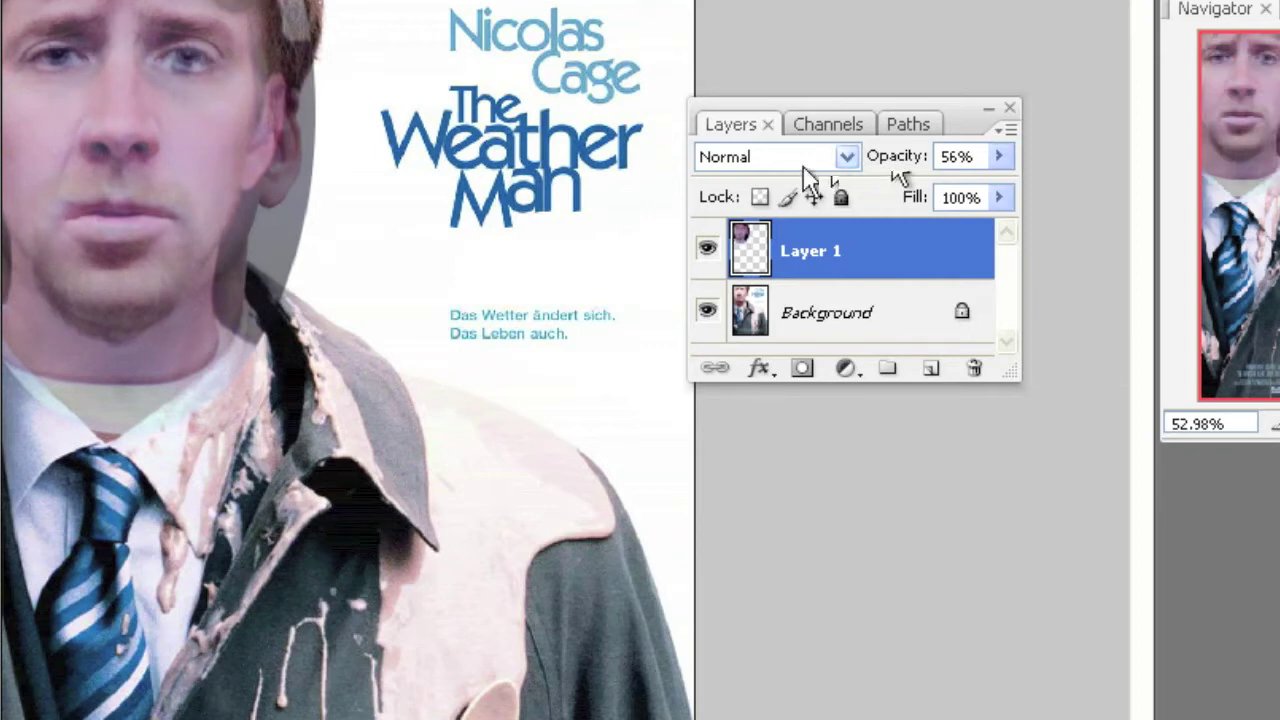
Set Layer 1's opacity back to 100%.
{"action": "left_click", "coordinate": [999, 157]}
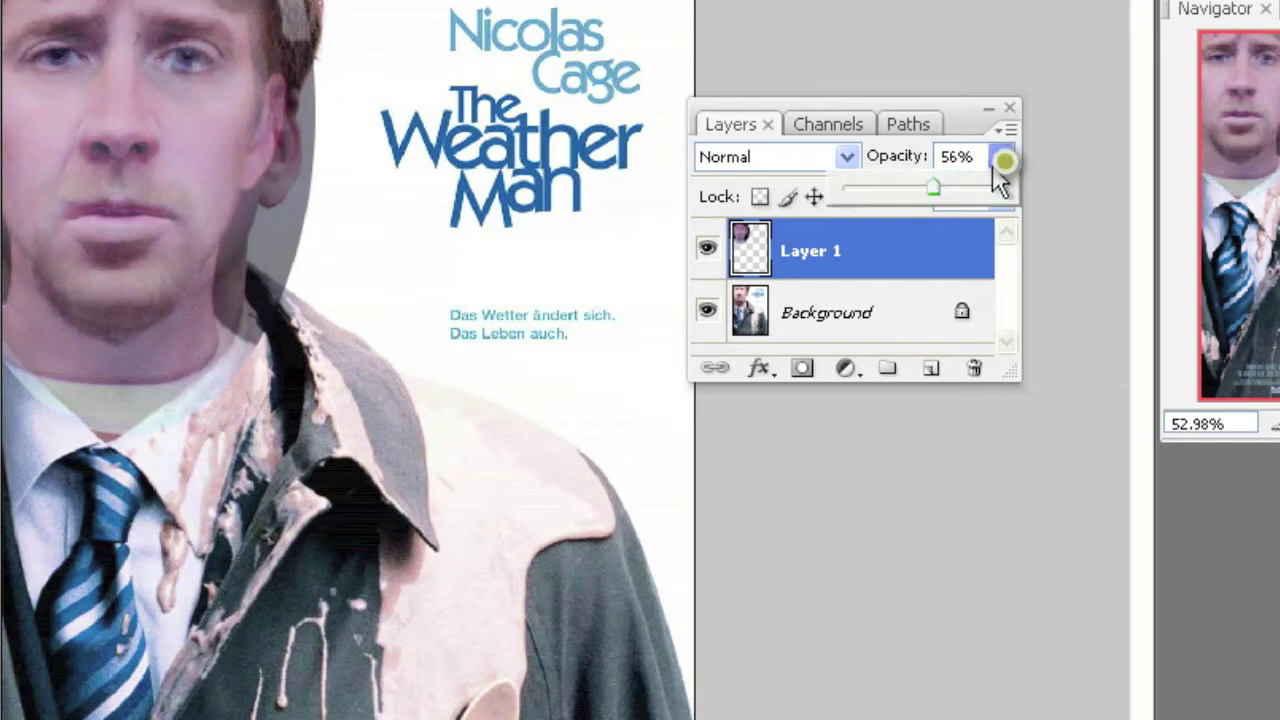
{"action": "left_click_drag", "start_coordinate": [927, 187], "coordinate": [1030, 190]}
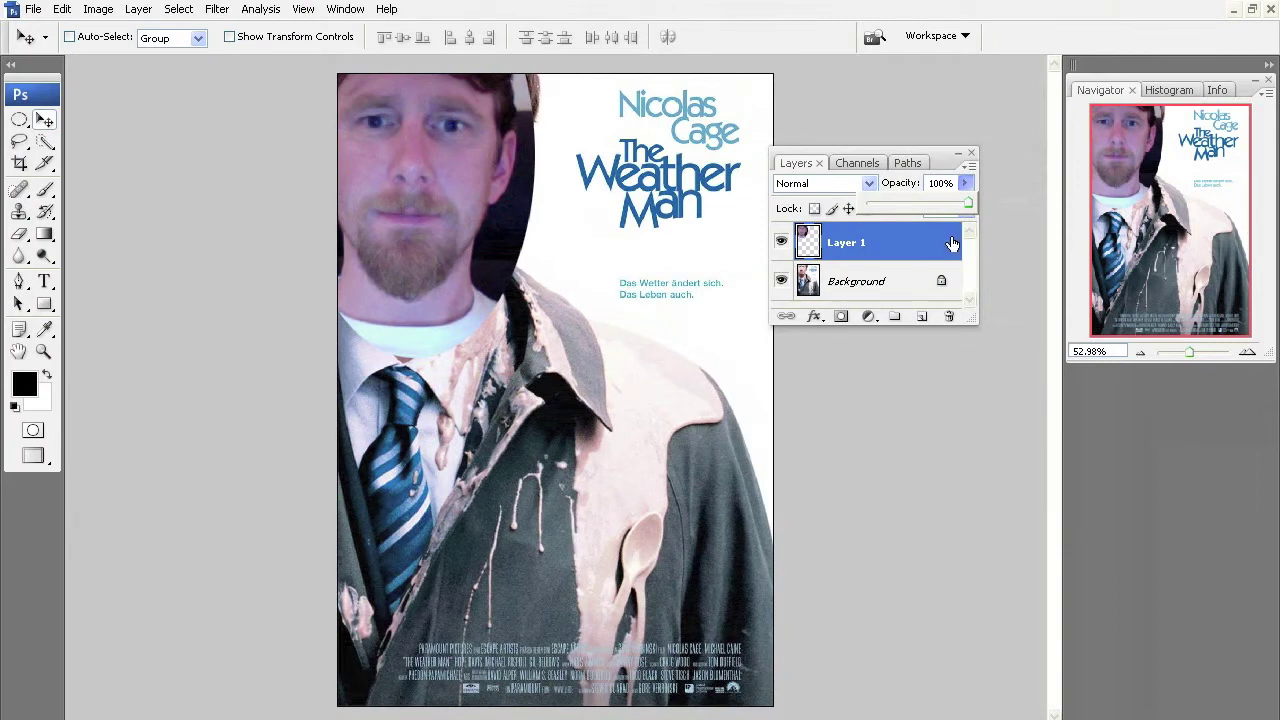
{"action": "left_click", "coordinate": [918, 259]}
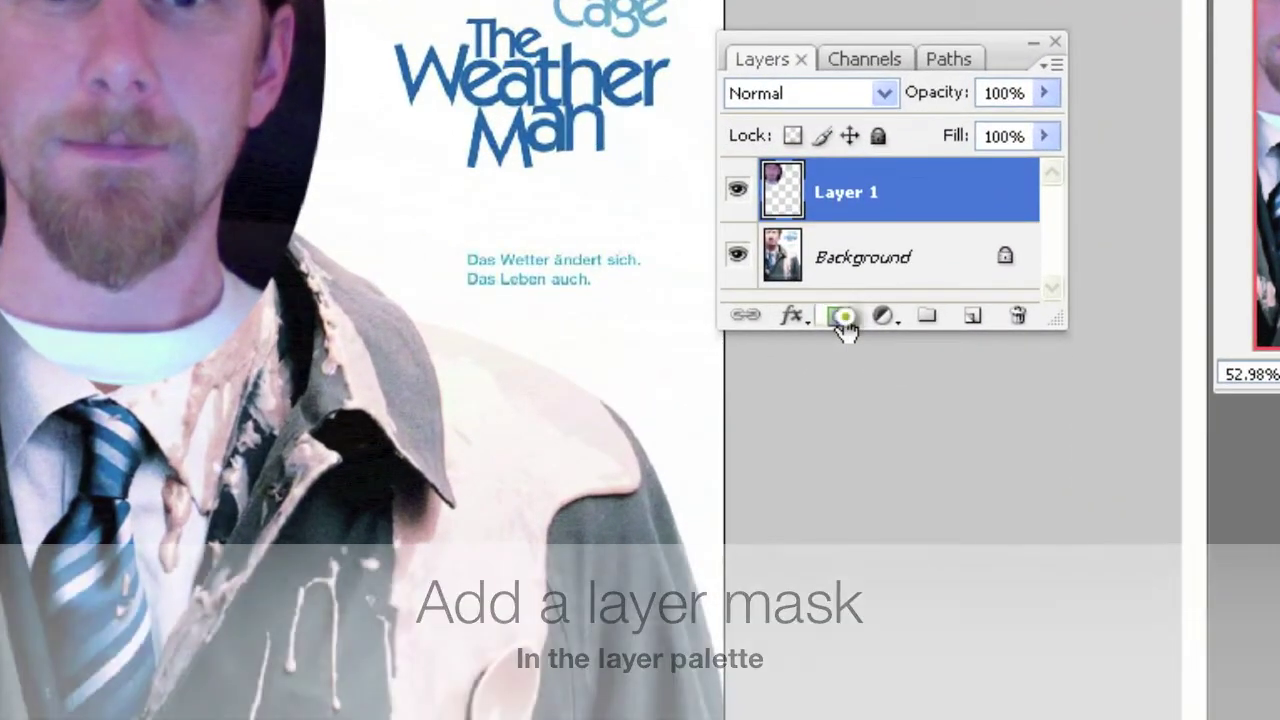
Add a layer mask to Layer 1.
{"action": "left_click", "coordinate": [838, 316]}
{"action": "key", "text": "ctrl+z"}
{"action": "left_click", "coordinate": [839, 316]}
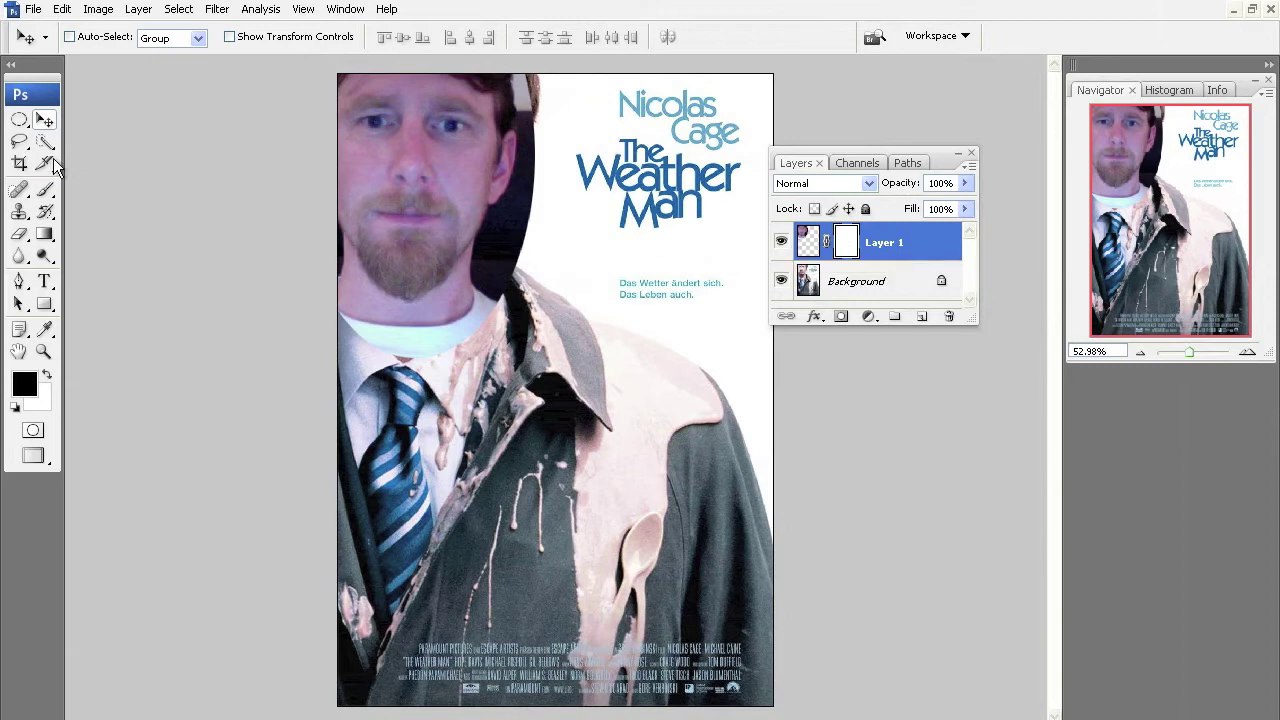
Paint black on Layer 1's mask with the soft 152 px brush to hide the dark surroundings beside the ear, jaw and neck.
{"action": "left_click", "coordinate": [46, 189]}
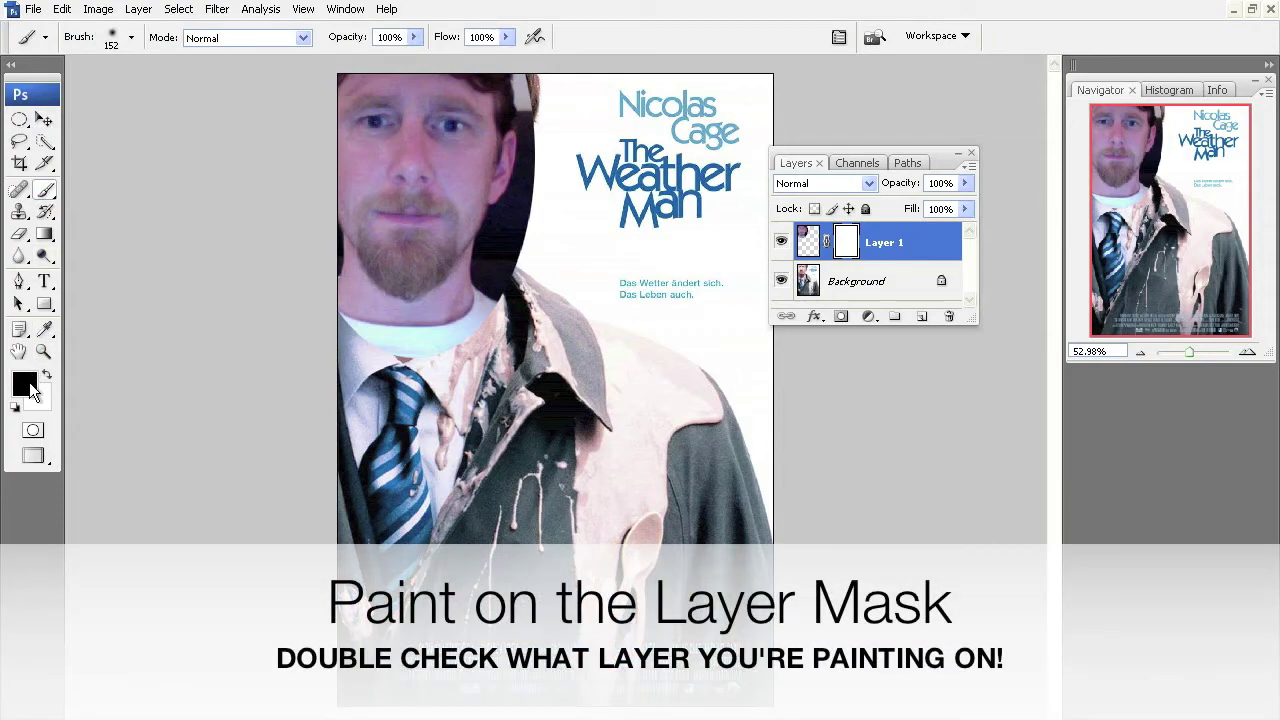
{"action": "left_click", "coordinate": [30, 390]}
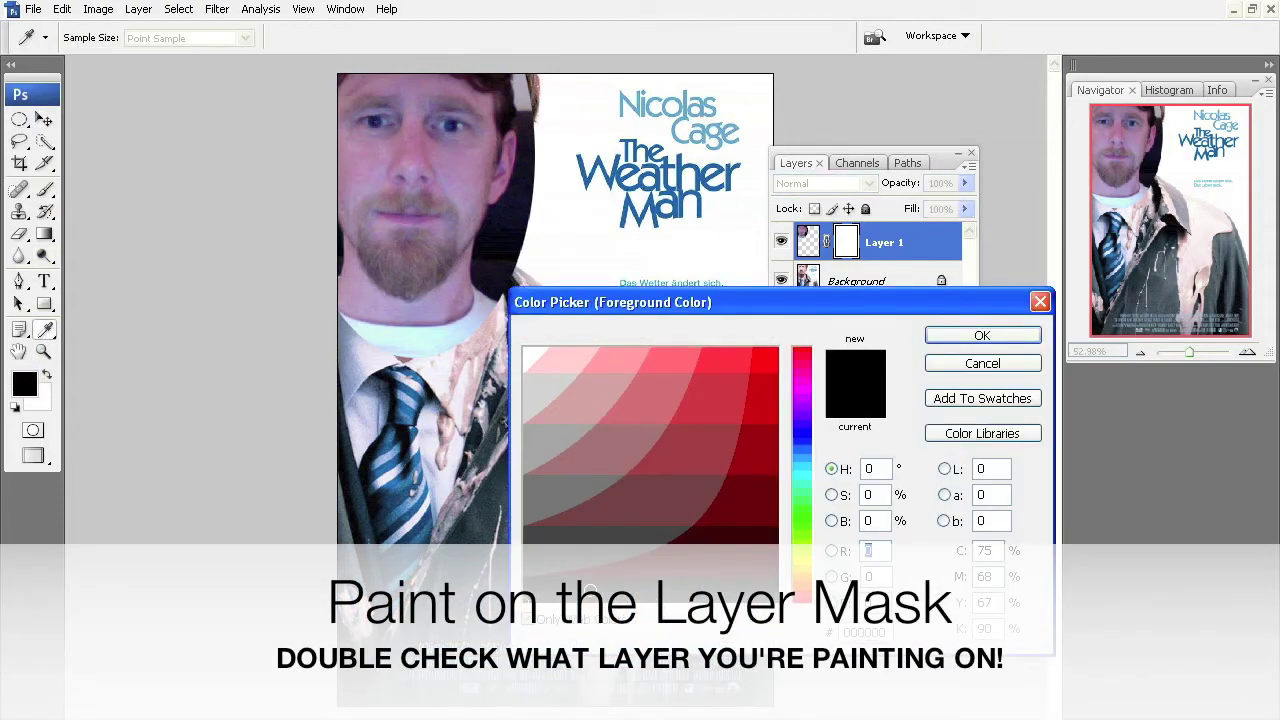
{"action": "left_click", "coordinate": [973, 336]}
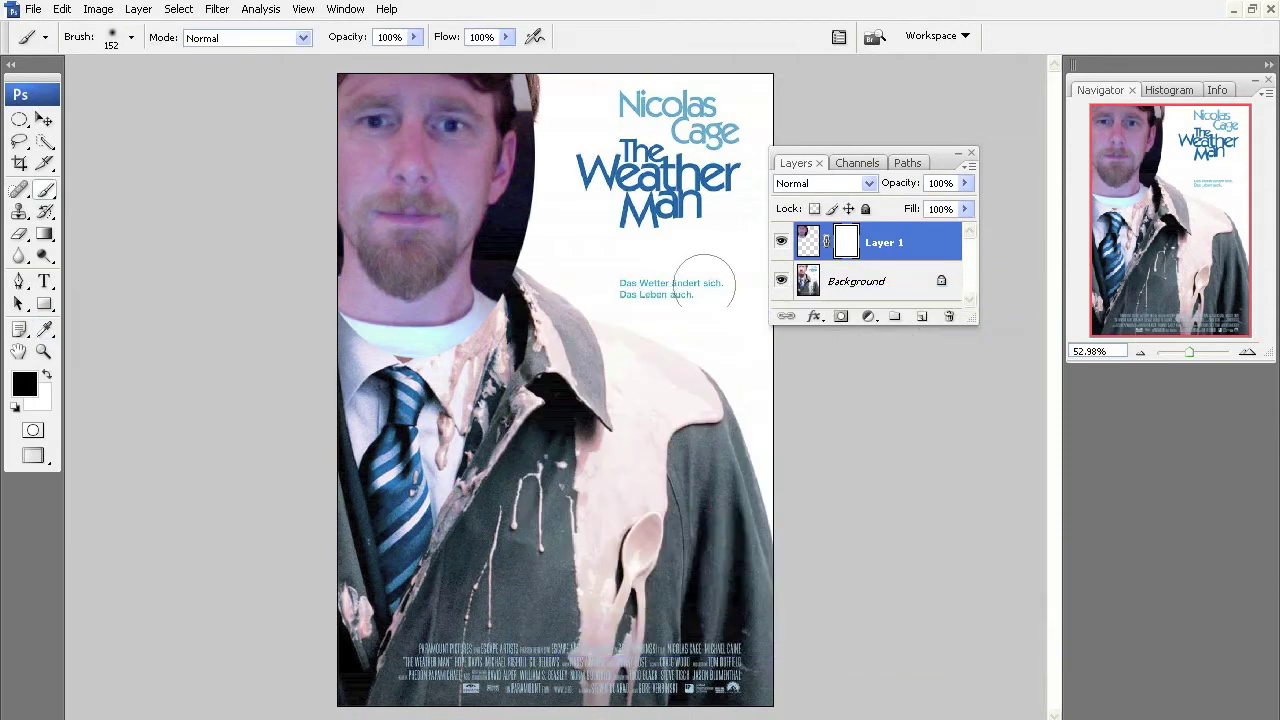
{"action": "mouse_move", "coordinate": [531, 102]}
{"action": "left_mouse_down"}
{"action": "mouse_move", "coordinate": [534, 229]}
{"action": "mouse_move", "coordinate": [527, 141]}
{"action": "mouse_move", "coordinate": [525, 205]}
{"action": "mouse_move", "coordinate": [504, 249]}
{"action": "mouse_move", "coordinate": [522, 170]}
{"action": "mouse_move", "coordinate": [515, 254]}
{"action": "mouse_move", "coordinate": [459, 335]}
{"action": "mouse_move", "coordinate": [414, 362]}
{"action": "mouse_move", "coordinate": [485, 330]}
{"action": "mouse_move", "coordinate": [368, 390]}
{"action": "mouse_move", "coordinate": [306, 370]}
{"action": "mouse_move", "coordinate": [383, 375]}
{"action": "mouse_move", "coordinate": [286, 254]}
{"action": "mouse_move", "coordinate": [325, 342]}
{"action": "mouse_move", "coordinate": [526, 347]}
{"action": "mouse_move", "coordinate": [554, 305]}
{"action": "mouse_move", "coordinate": [366, 345]}
{"action": "mouse_move", "coordinate": [459, 314]}
{"action": "mouse_move", "coordinate": [520, 258]}
{"action": "left_mouse_up"}
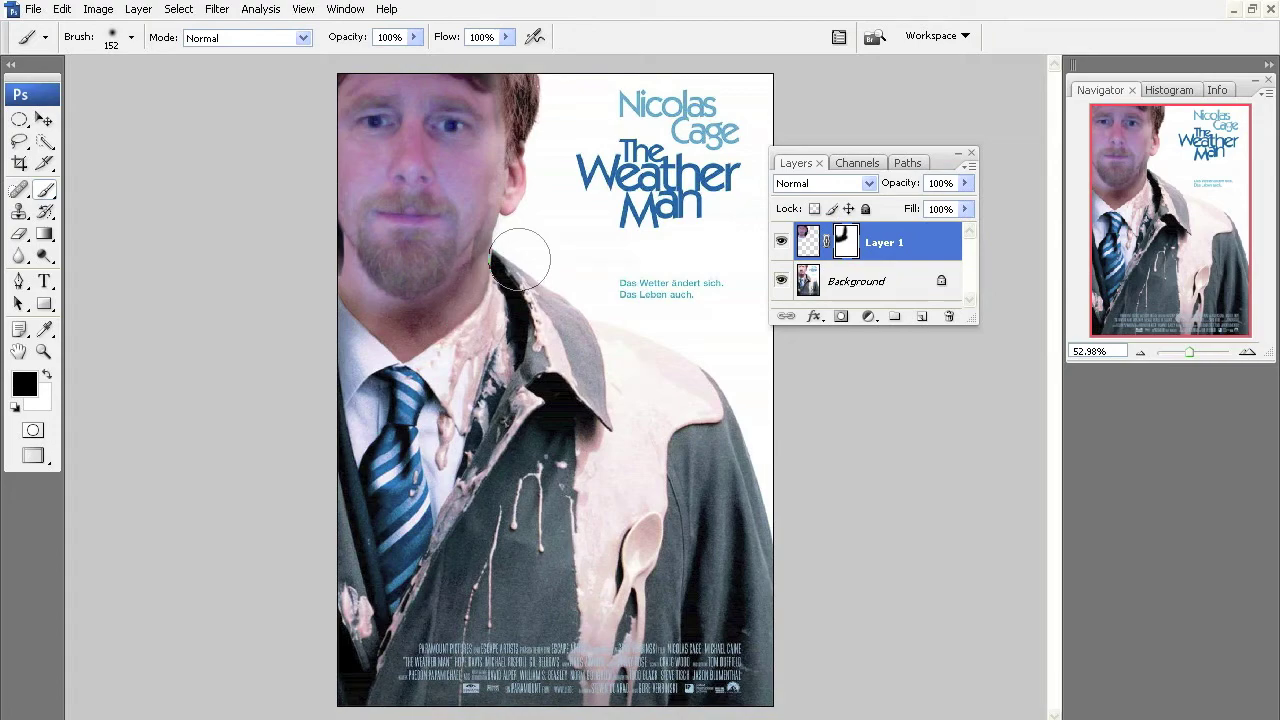
Move the floating Layers palette below the Navigator so it no longer covers the enlarged face.
{"action": "left_click", "coordinate": [1251, 351]}
{"action": "left_click", "coordinate": [1251, 351]}
{"action": "left_click", "coordinate": [1251, 351]}
{"action": "left_click", "coordinate": [1251, 351]}
{"action": "left_click", "coordinate": [1251, 351]}
{"action": "left_click", "coordinate": [1142, 354]}
{"action": "left_click", "coordinate": [1142, 354]}
{"action": "left_click_drag", "start_coordinate": [1168, 222], "coordinate": [1125, 142]}
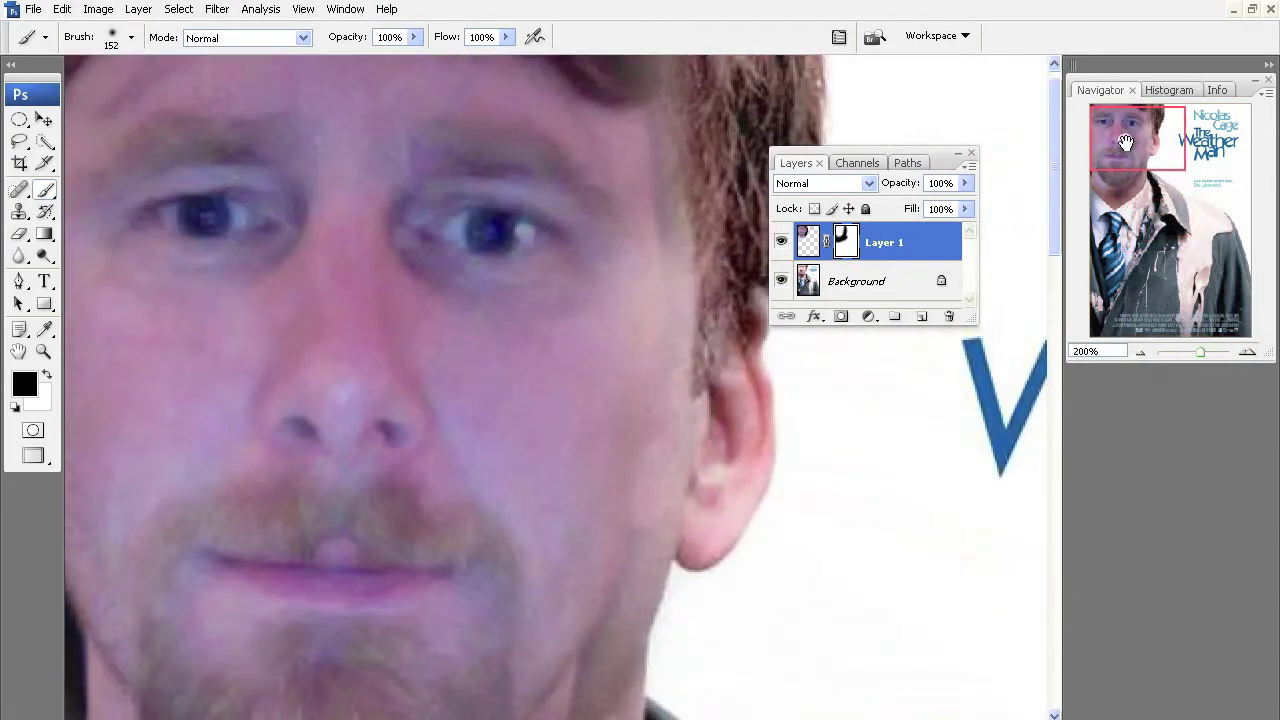
{"action": "left_click_drag", "start_coordinate": [897, 155], "coordinate": [1103, 370]}
Paint black on the mask along the hair, ear and jaw edge to clean up the head's outline.
{"action": "mouse_move", "coordinate": [793, 303]}
{"action": "left_mouse_down"}
{"action": "mouse_move", "coordinate": [769, 206]}
{"action": "mouse_move", "coordinate": [750, 270]}
{"action": "left_mouse_up"}
{"action": "left_click", "coordinate": [108, 38]}
{"action": "mouse_move", "coordinate": [27, 157]}
{"action": "left_mouse_down"}
{"action": "mouse_move", "coordinate": [51, 161]}
{"action": "mouse_move", "coordinate": [12, 161]}
{"action": "left_mouse_up"}
{"action": "key", "text": "Return"}
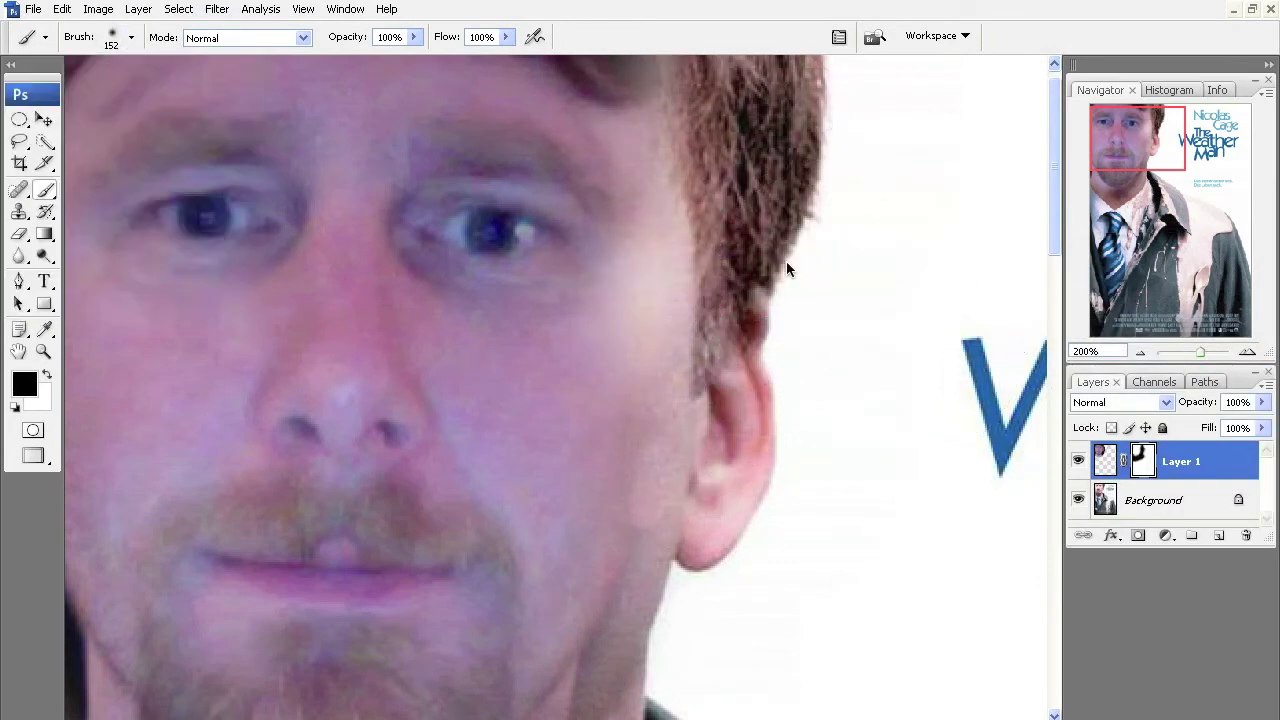
{"action": "scroll", "coordinate": [717, 294], "scroll_direction": "up", "scroll_amount": 1}
{"action": "mouse_move", "coordinate": [741, 78]}
{"action": "left_mouse_down"}
{"action": "mouse_move", "coordinate": [234, 5]}
{"action": "mouse_move", "coordinate": [806, 5]}
{"action": "left_mouse_up"}
{"action": "key", "text": "space"}
{"action": "left_click_drag", "start_coordinate": [790, 453], "coordinate": [868, 150]}
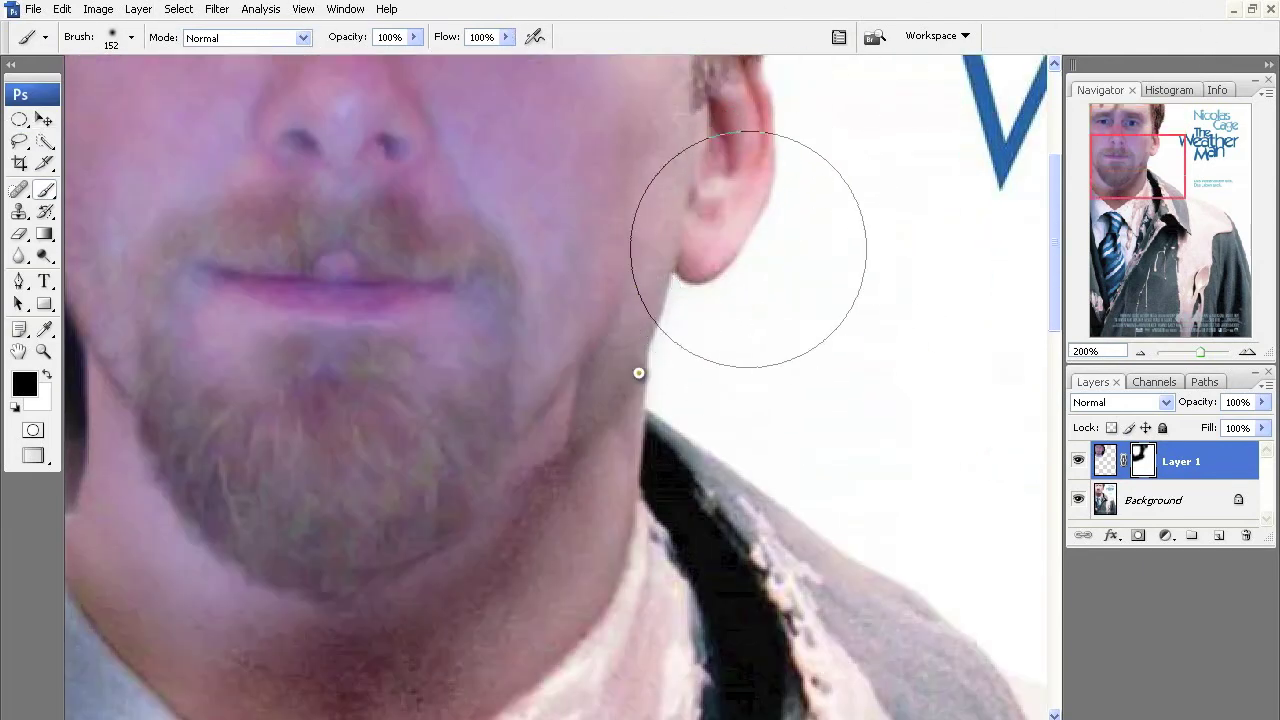
Mask out the pasted neck and T-shirt below the beard so the poster's own neck and collar show.
{"action": "scroll", "coordinate": [800, 320], "scroll_direction": "down", "scroll_amount": 3}
{"action": "key", "text": "space"}
{"action": "mouse_move", "coordinate": [230, 640]}
{"action": "left_mouse_down"}
{"action": "mouse_move", "coordinate": [449, 606]}
{"action": "mouse_move", "coordinate": [600, 520]}
{"action": "left_mouse_up"}
{"action": "key", "text": "f"}
{"action": "key", "text": "space"}
{"action": "mouse_move", "coordinate": [180, 400]}
{"action": "left_mouse_down"}
{"action": "mouse_move", "coordinate": [651, 391]}
{"action": "mouse_move", "coordinate": [437, 290]}
{"action": "left_mouse_up"}
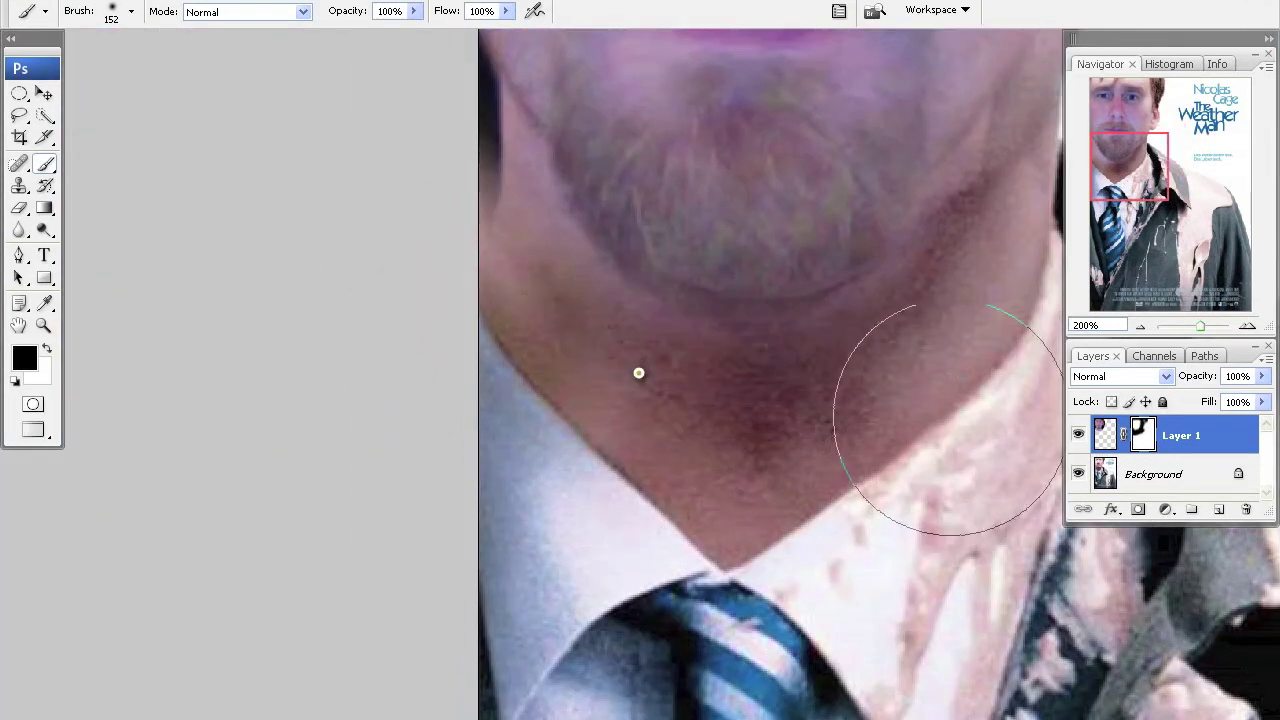
Mask out the dark remnant beside the jaw at the poster's border and blend the forehead and cheek edges.
{"action": "scroll", "coordinate": [640, 500], "scroll_direction": "up", "scroll_amount": 5}
{"action": "scroll", "coordinate": [640, 500], "scroll_direction": "left", "scroll_amount": 4}
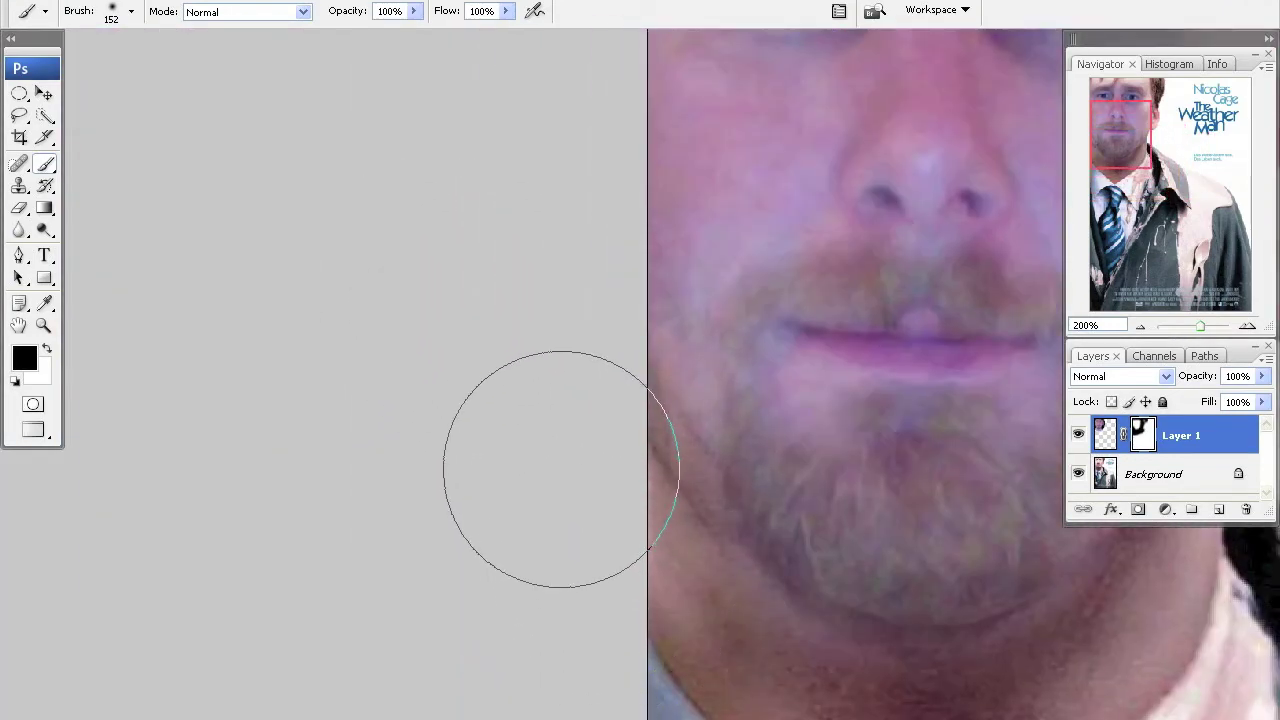
{"action": "left_click", "coordinate": [1137, 325]}
{"action": "left_click", "coordinate": [1137, 325]}
{"action": "left_click", "coordinate": [1137, 325]}
{"action": "left_click_drag", "start_coordinate": [568, 185], "coordinate": [580, 209]}
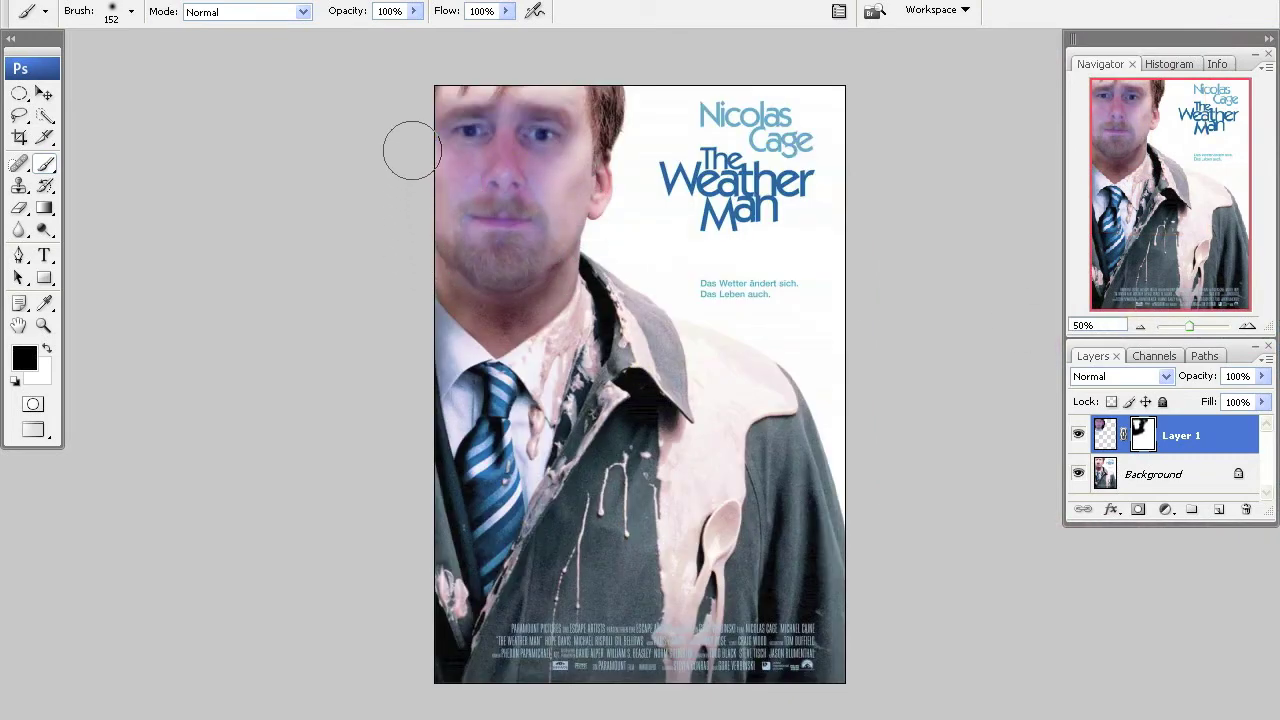
Touch up the mask with black and white along the face's outer cheek and jaw at the poster's border.
{"action": "mouse_move", "coordinate": [450, 175]}
{"action": "left_mouse_down"}
{"action": "mouse_move", "coordinate": [421, 187]}
{"action": "mouse_move", "coordinate": [421, 206]}
{"action": "mouse_move", "coordinate": [481, 144]}
{"action": "mouse_move", "coordinate": [476, 133]}
{"action": "mouse_move", "coordinate": [421, 183]}
{"action": "mouse_move", "coordinate": [452, 168]}
{"action": "mouse_move", "coordinate": [467, 118]}
{"action": "mouse_move", "coordinate": [455, 190]}
{"action": "left_mouse_up"}
{"action": "key", "text": "x"}
{"action": "key", "text": "x"}
{"action": "key", "text": "x"}
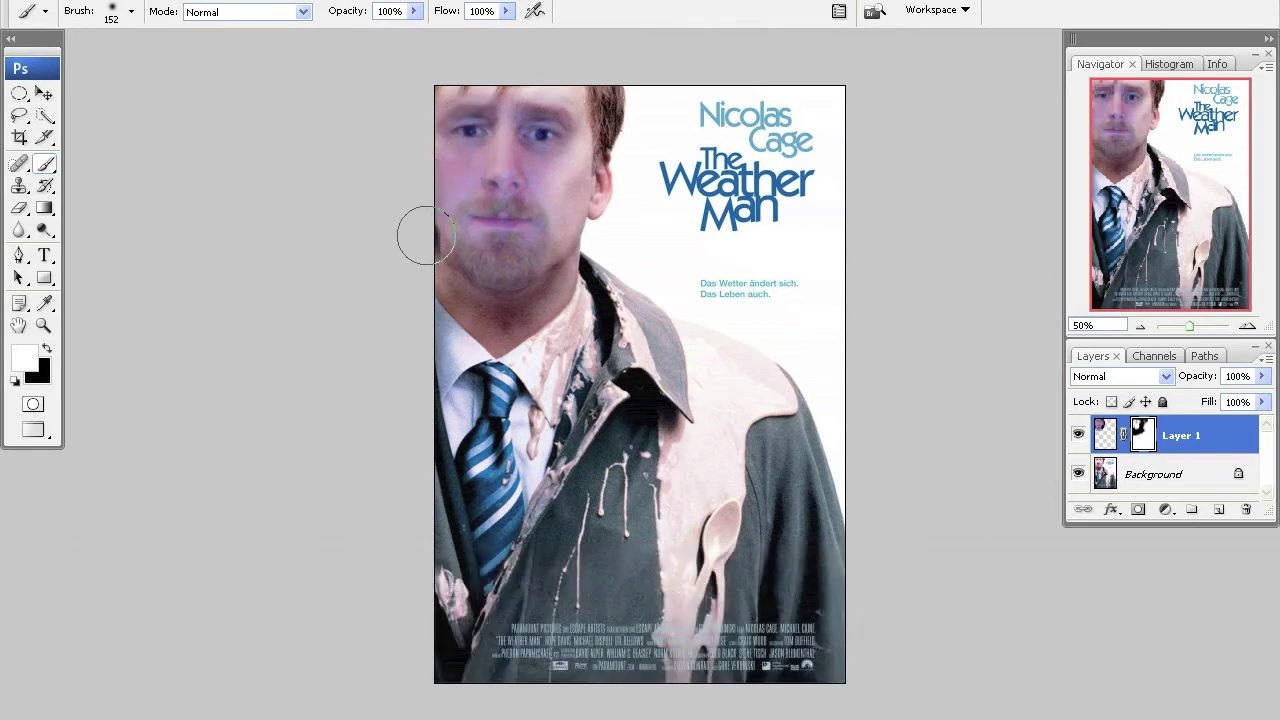
{"action": "left_click_drag", "start_coordinate": [442, 212], "coordinate": [434, 346]}
Reduce the brush size to 90 and paint white on the mask along the upper forehead to restore the pasted hairline.
{"action": "mouse_move", "coordinate": [640, 371]}
{"action": "left_mouse_down"}
{"action": "mouse_move", "coordinate": [563, 331]}
{"action": "mouse_move", "coordinate": [560, 356]}
{"action": "mouse_move", "coordinate": [585, 325]}
{"action": "mouse_move", "coordinate": [597, 336]}
{"action": "left_mouse_up"}
{"action": "key", "text": "x"}
{"action": "scroll", "coordinate": [597, 316], "scroll_direction": "up", "scroll_amount": 4}
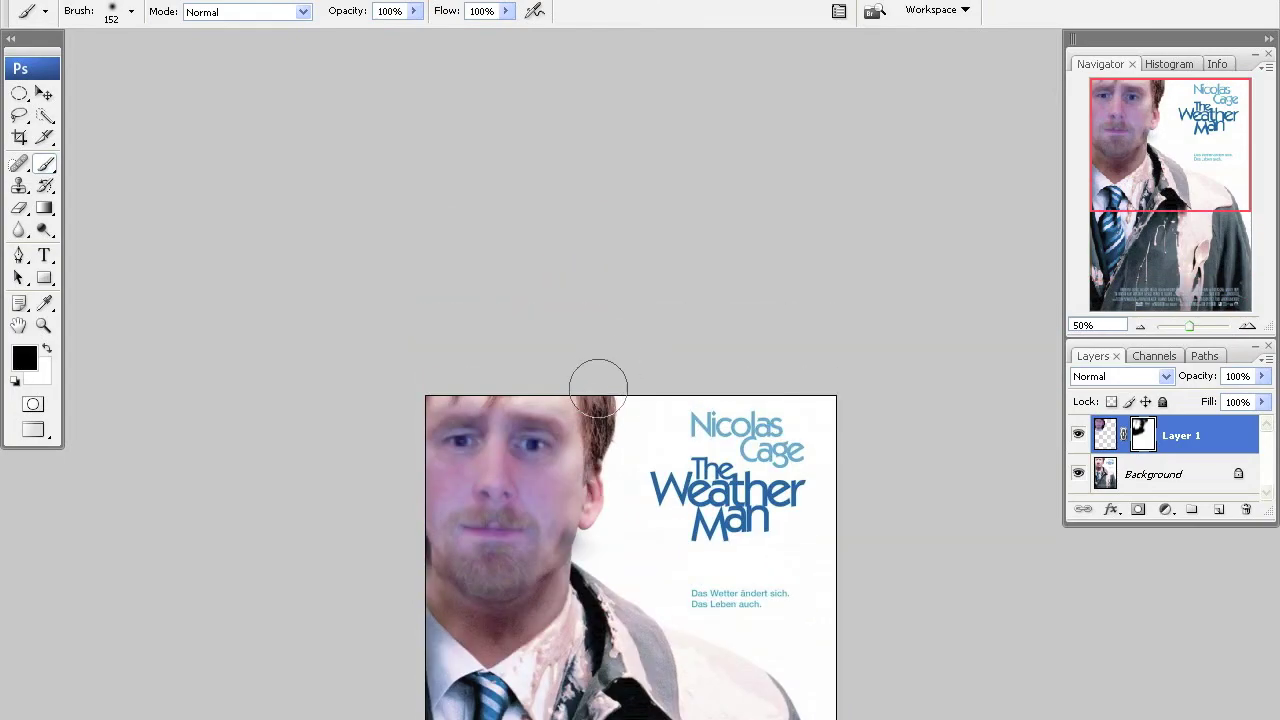
{"action": "left_click", "coordinate": [1247, 326]}
{"action": "left_click", "coordinate": [1247, 326]}
{"action": "left_click", "coordinate": [1247, 326]}
{"action": "left_click", "coordinate": [1247, 326]}
{"action": "left_click_drag", "start_coordinate": [312, 206], "coordinate": [806, 496]}
{"action": "left_click_drag", "start_coordinate": [671, 125], "coordinate": [664, 494]}
{"action": "key", "text": "x"}
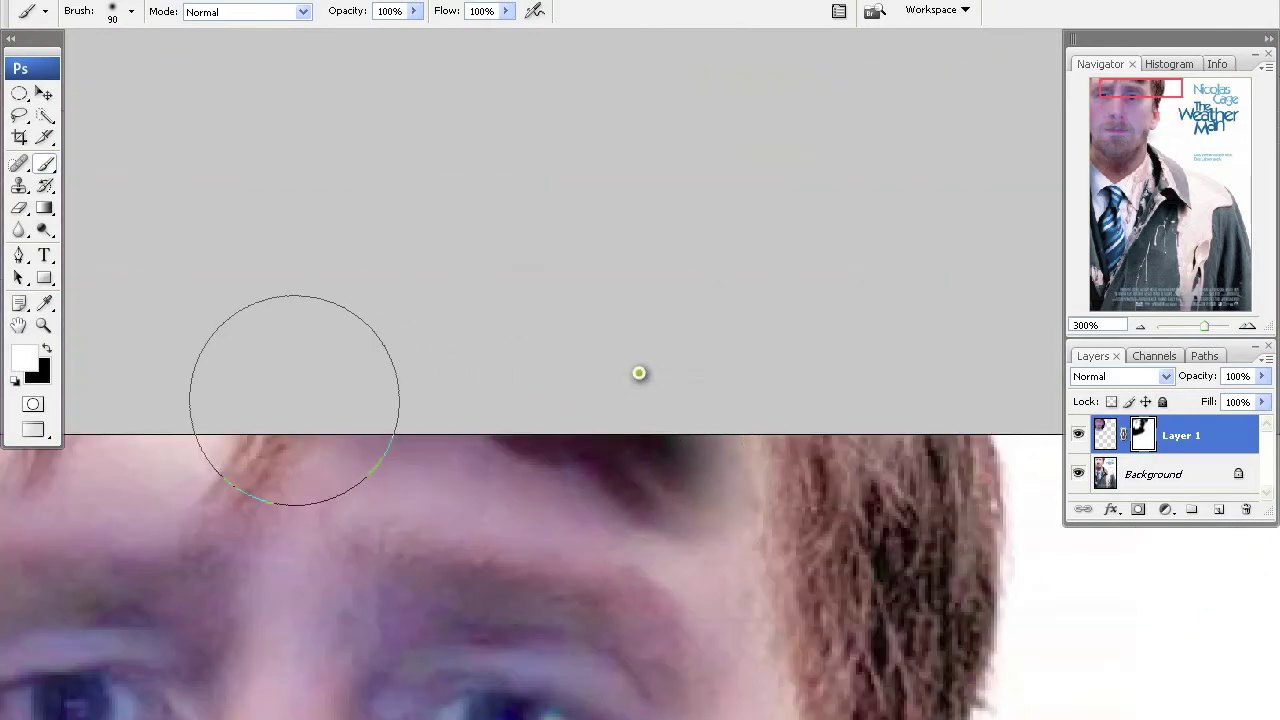
{"action": "left_click_drag", "start_coordinate": [194, 391], "coordinate": [536, 422]}
{"action": "mouse_move", "coordinate": [395, 420]}
{"action": "left_mouse_down"}
{"action": "mouse_move", "coordinate": [283, 411]}
{"action": "mouse_move", "coordinate": [370, 418]}
{"action": "left_mouse_up"}
{"action": "mouse_move", "coordinate": [931, 431]}
{"action": "left_mouse_down"}
{"action": "mouse_move", "coordinate": [591, 374]}
{"action": "mouse_move", "coordinate": [772, 407]}
{"action": "mouse_move", "coordinate": [809, 440]}
{"action": "mouse_move", "coordinate": [871, 416]}
{"action": "mouse_move", "coordinate": [900, 464]}
{"action": "left_mouse_up"}
Paint black on the mask around the upper forehead and temple to blend the pasted hairline into the poster's hair.
{"action": "key", "text": "x"}
{"action": "mouse_move", "coordinate": [757, 389]}
{"action": "left_mouse_down"}
{"action": "mouse_move", "coordinate": [627, 356]}
{"action": "mouse_move", "coordinate": [694, 374]}
{"action": "left_mouse_up"}
{"action": "mouse_move", "coordinate": [401, 314]}
{"action": "left_mouse_down"}
{"action": "mouse_move", "coordinate": [506, 323]}
{"action": "mouse_move", "coordinate": [471, 297]}
{"action": "mouse_move", "coordinate": [429, 294]}
{"action": "left_mouse_up"}
{"action": "left_click_drag", "start_coordinate": [730, 390], "coordinate": [796, 446]}
Widen the pasted face layer to 108% with Free Transform, keeping its height at 100%, and return to the Brush tool.
{"action": "key", "text": "ctrl+0"}
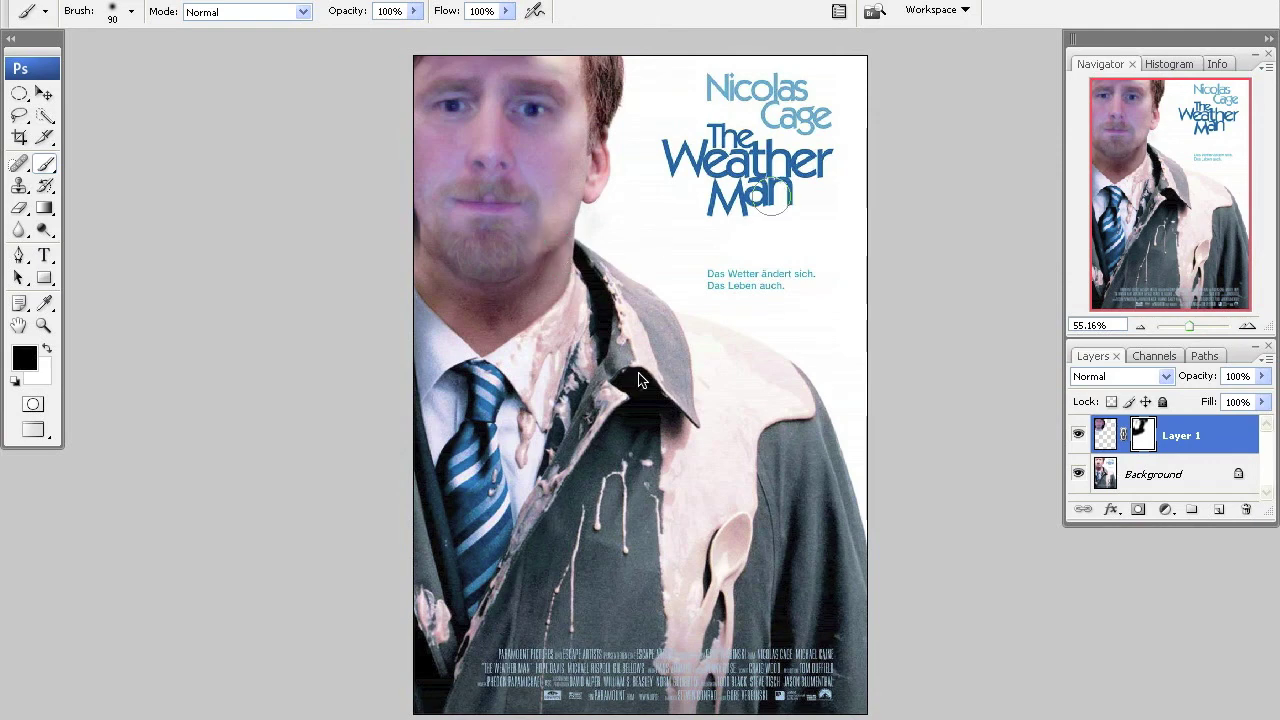
{"action": "key", "text": "ctrl+t"}
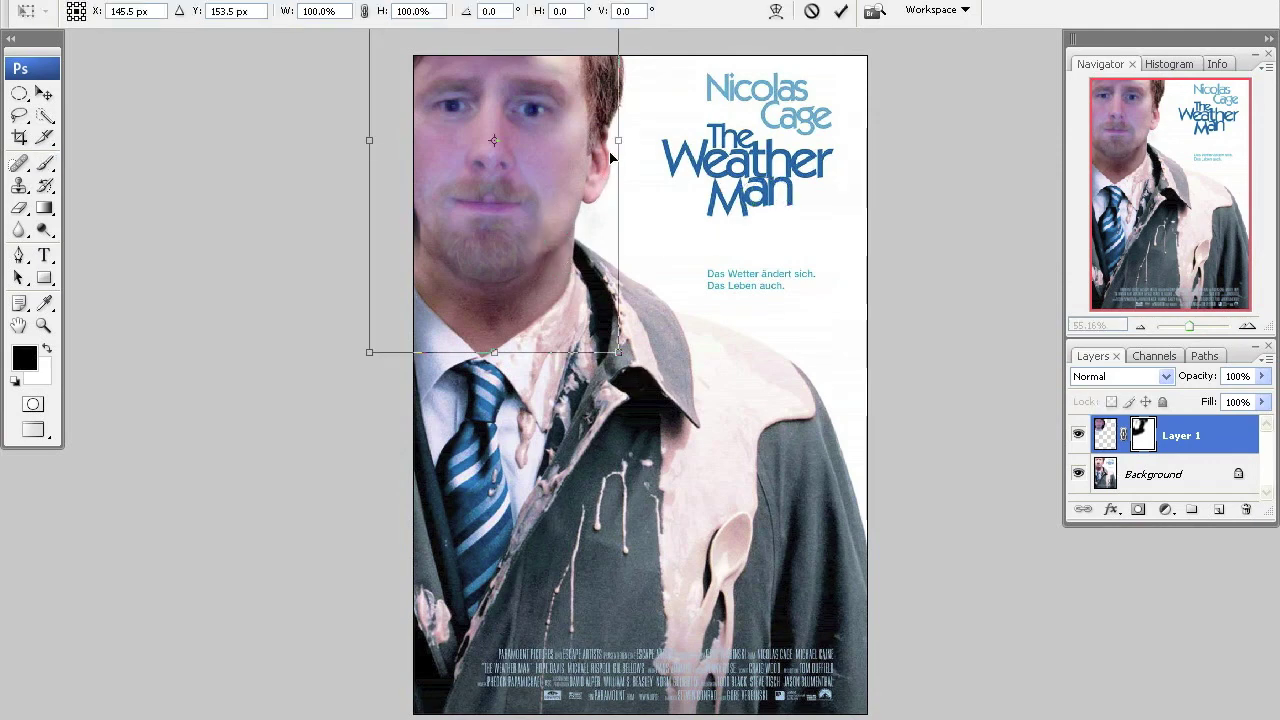
{"action": "left_click_drag", "start_coordinate": [618, 145], "coordinate": [637, 143]}
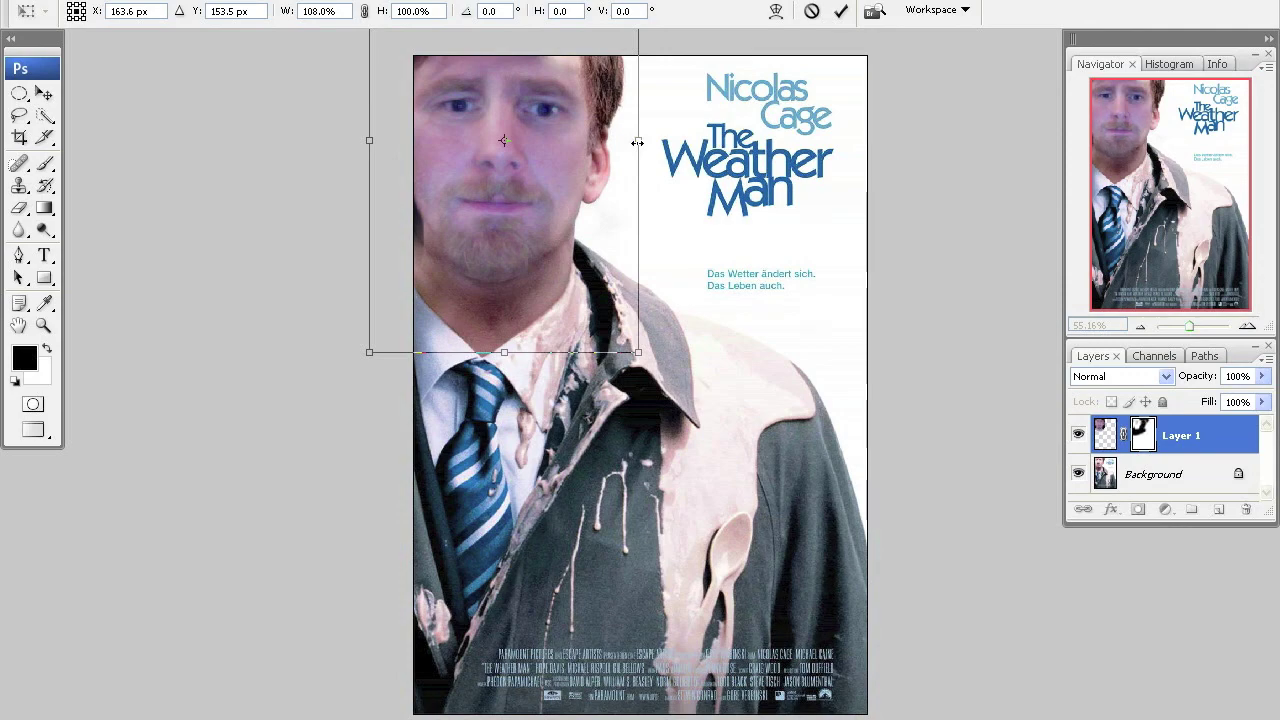
{"action": "key", "text": "Return"}
{"action": "key", "text": "b"}
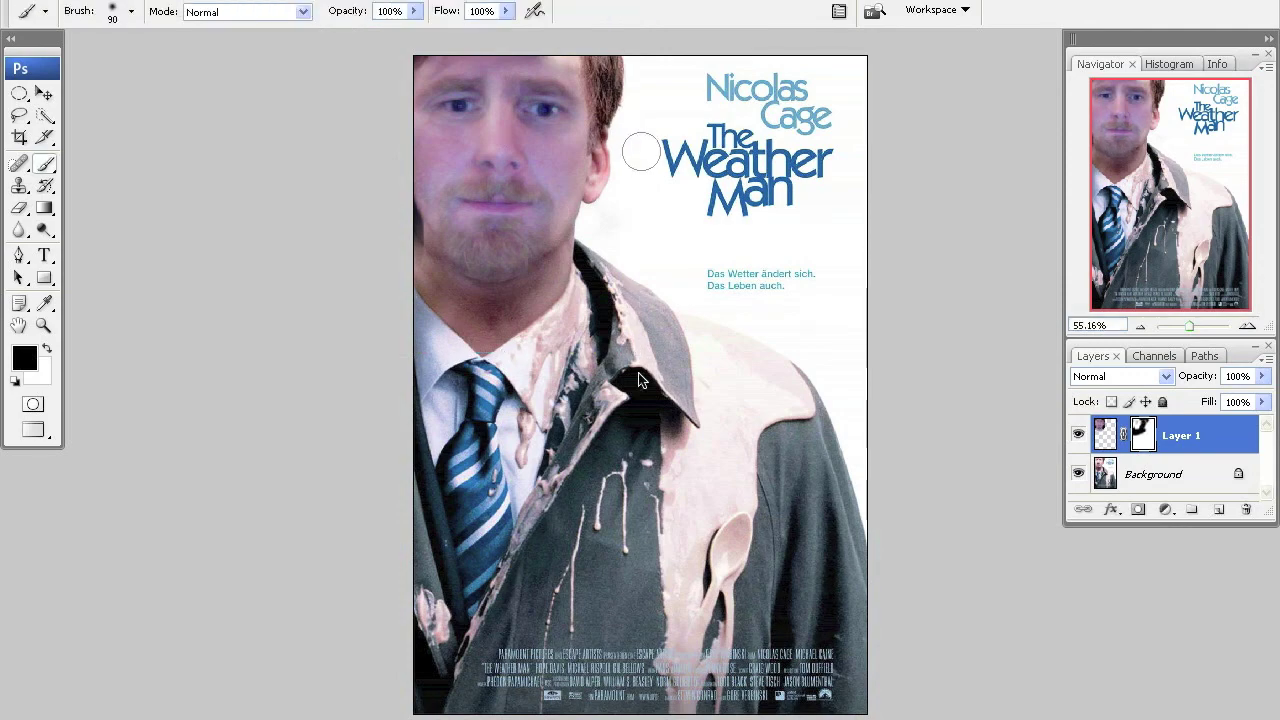